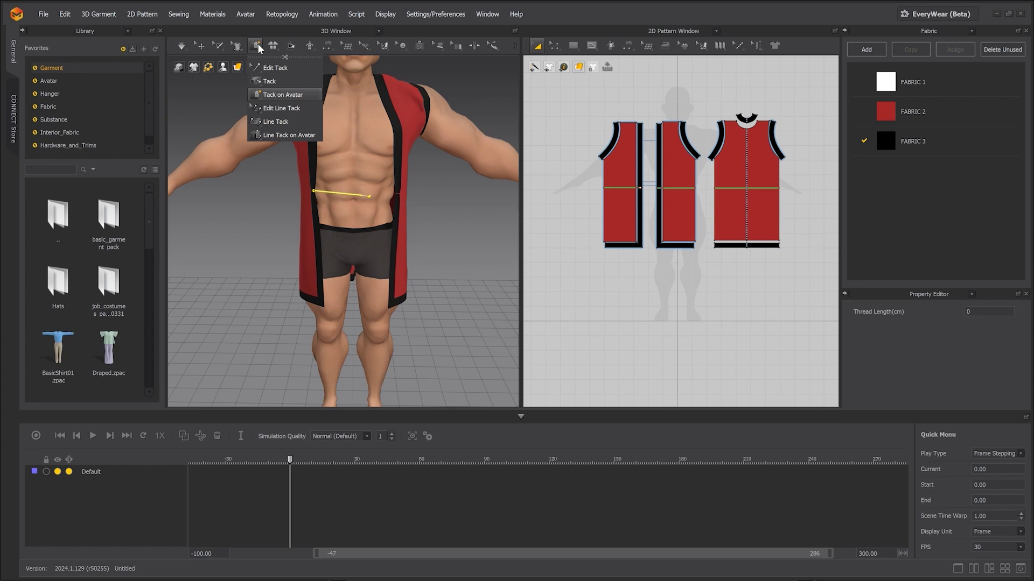
# Simulate the tunic closed along the tack and begin a Segment Sewing seam on a trouser edge.
pyautogui.press('space')
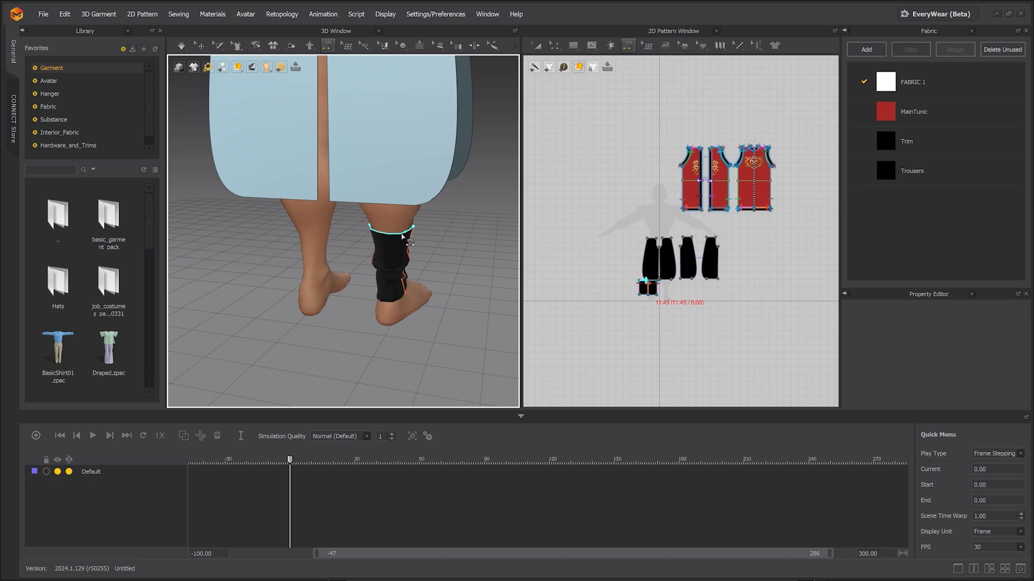
pyautogui.click(403, 236)
pyautogui.moveTo(403, 235); pyautogui.dragTo(356, 170, button='right')
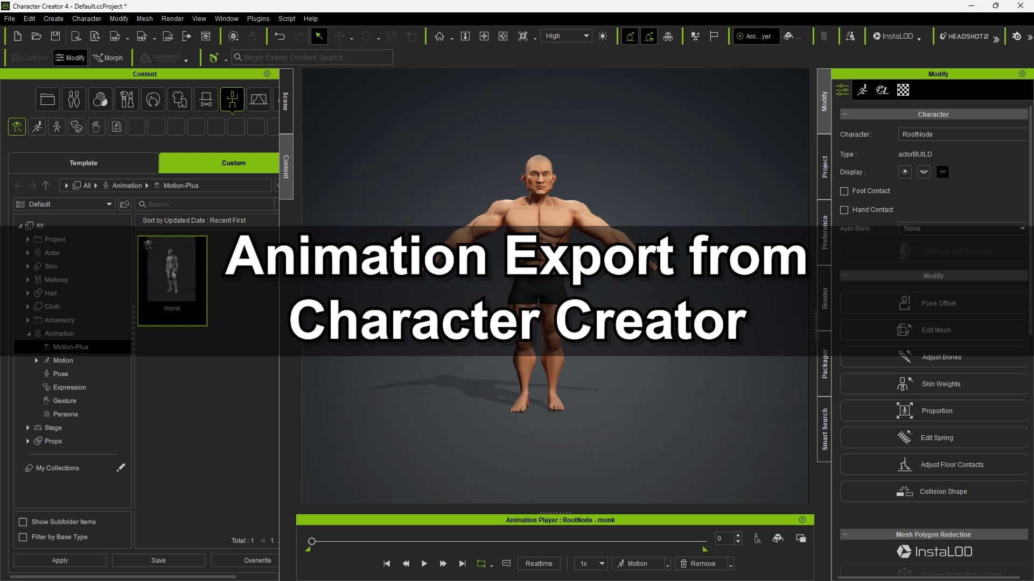
# Apply the monk motion from Motion-Plus to the character, play it through, and rewind to frame 0.
pyautogui.moveTo(173, 274); pyautogui.dragTo(529, 283)
pyautogui.click(423, 564)
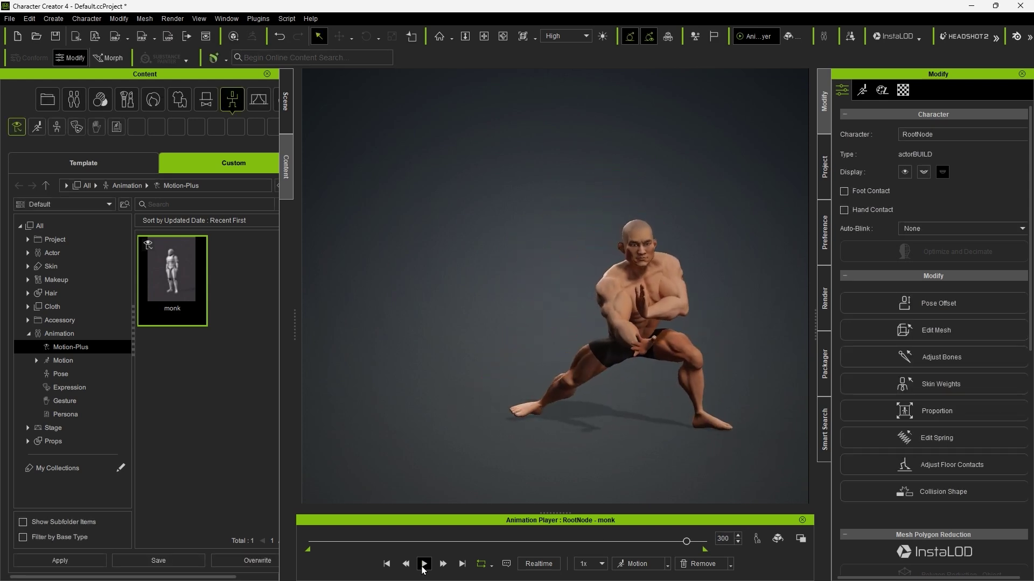
pyautogui.click(387, 563)
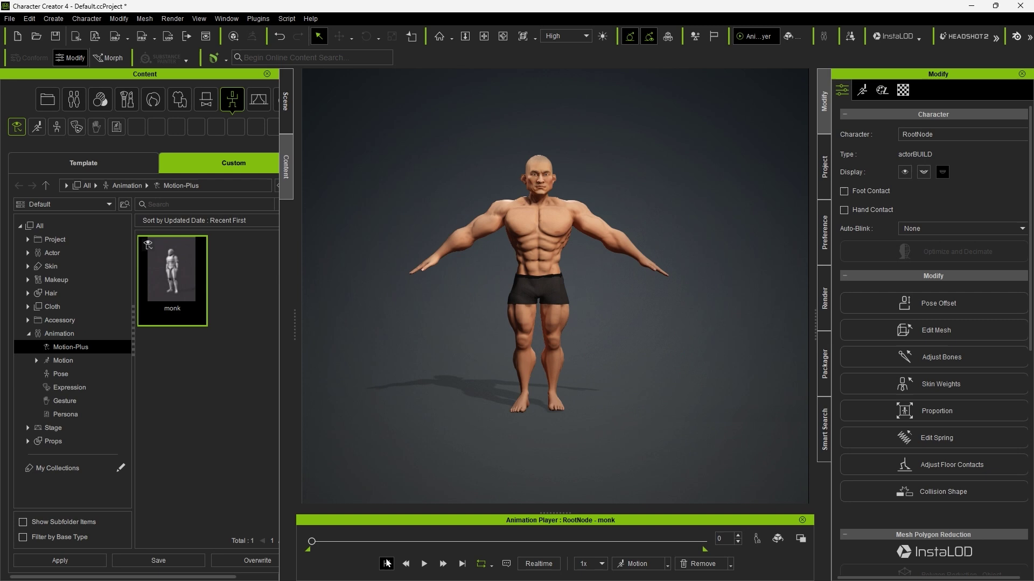
# Select both arms' faces in Edit Mesh, delete them with triangulation, and exit mesh editing.
pyautogui.click(868, 332)
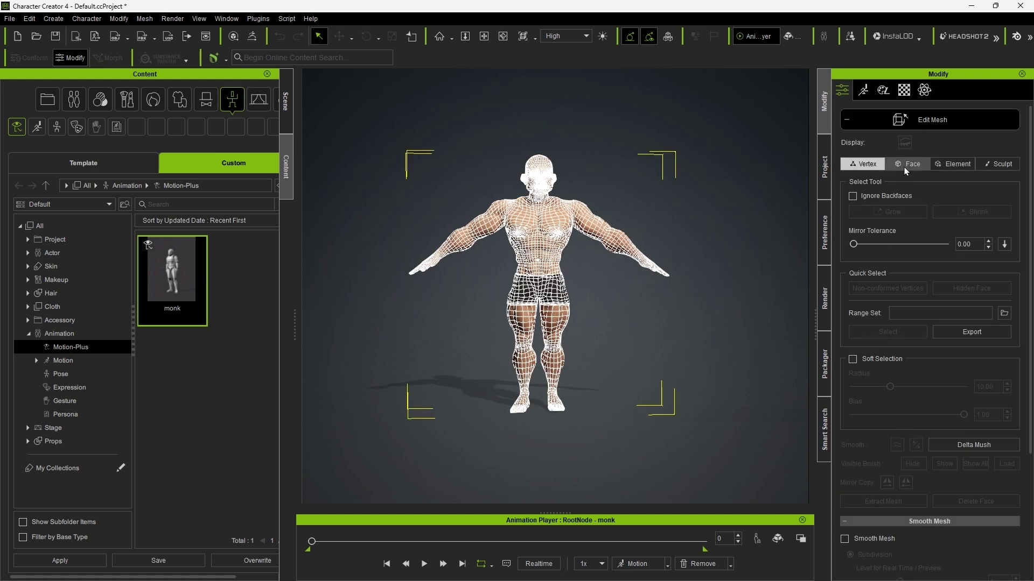
pyautogui.click(905, 167)
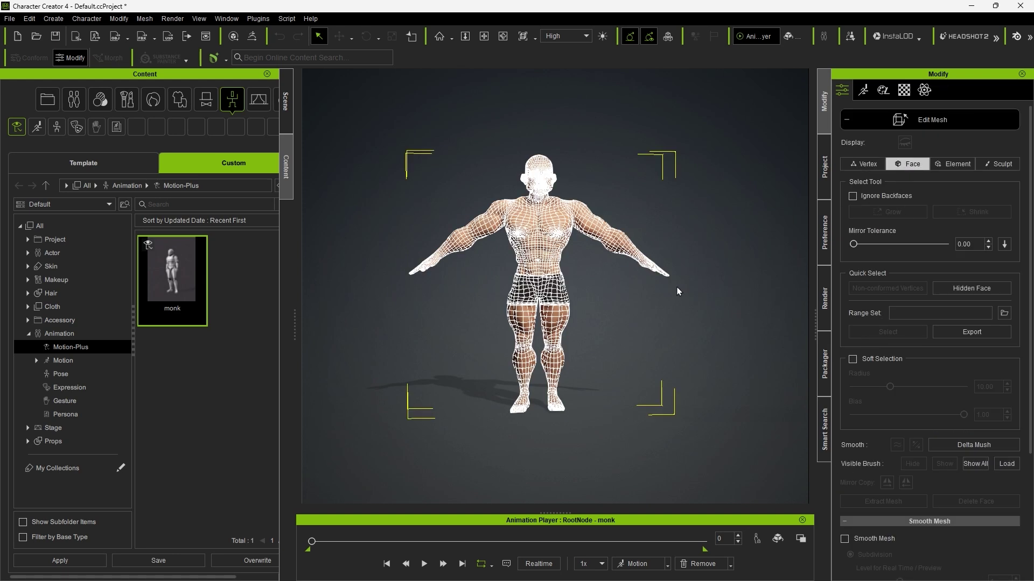
pyautogui.moveTo(677, 287); pyautogui.dragTo(604, 217)
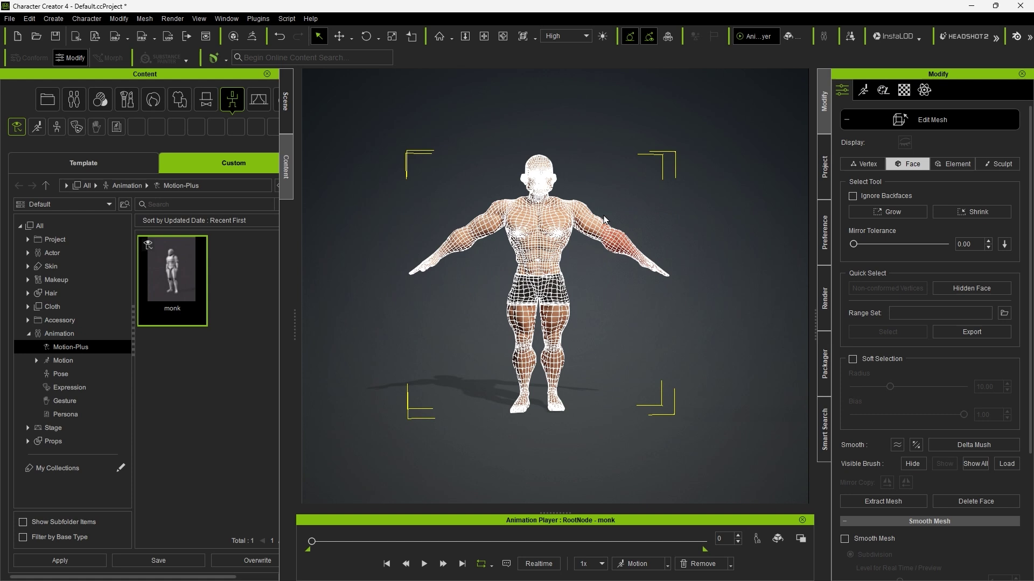
pyautogui.keyDown('ctrl'); pyautogui.moveTo(377, 212); pyautogui.dragTo(474, 290); pyautogui.keyUp('ctrl')
pyautogui.click(966, 503)
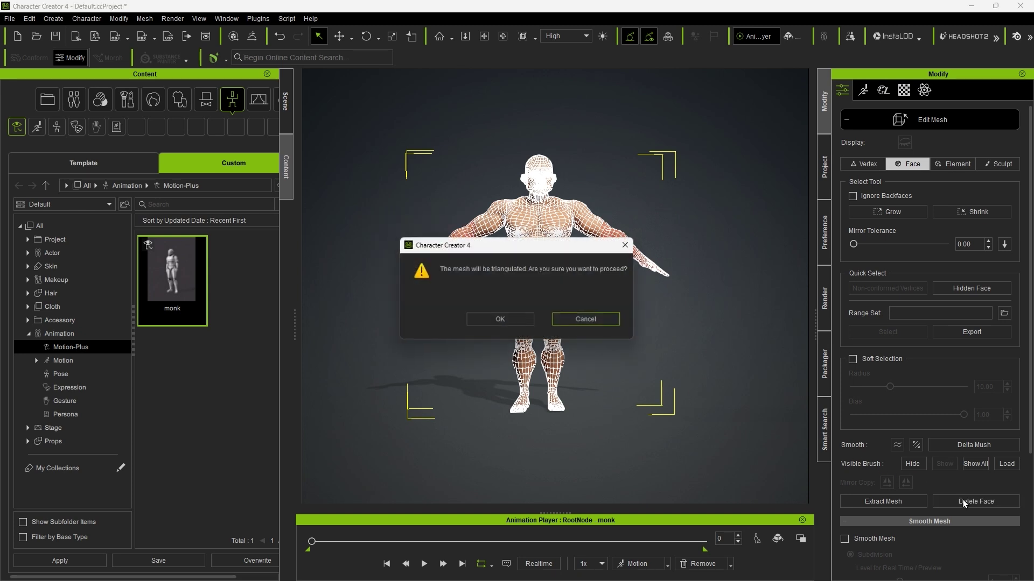
pyautogui.click(493, 319)
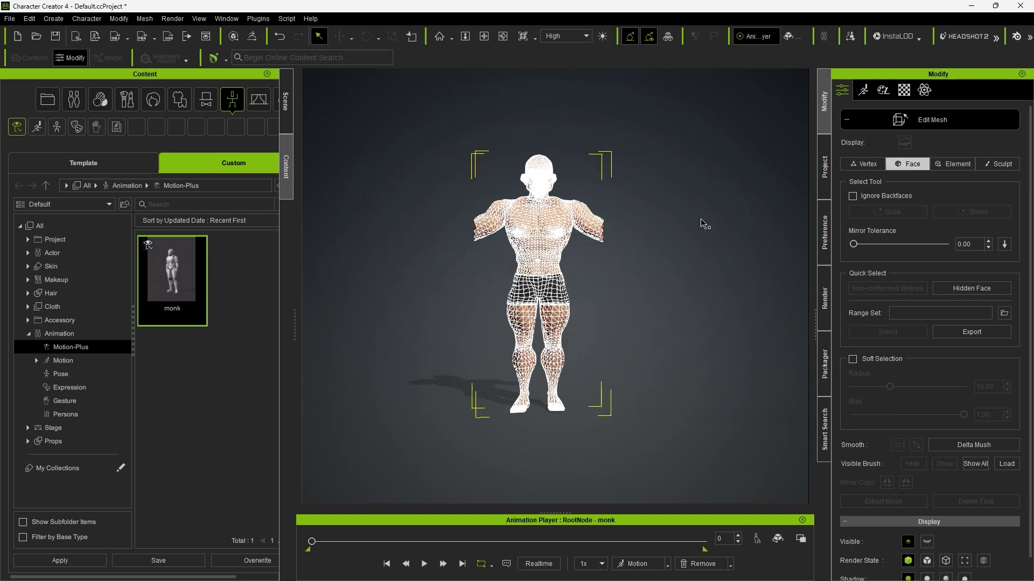
pyautogui.click(907, 128)
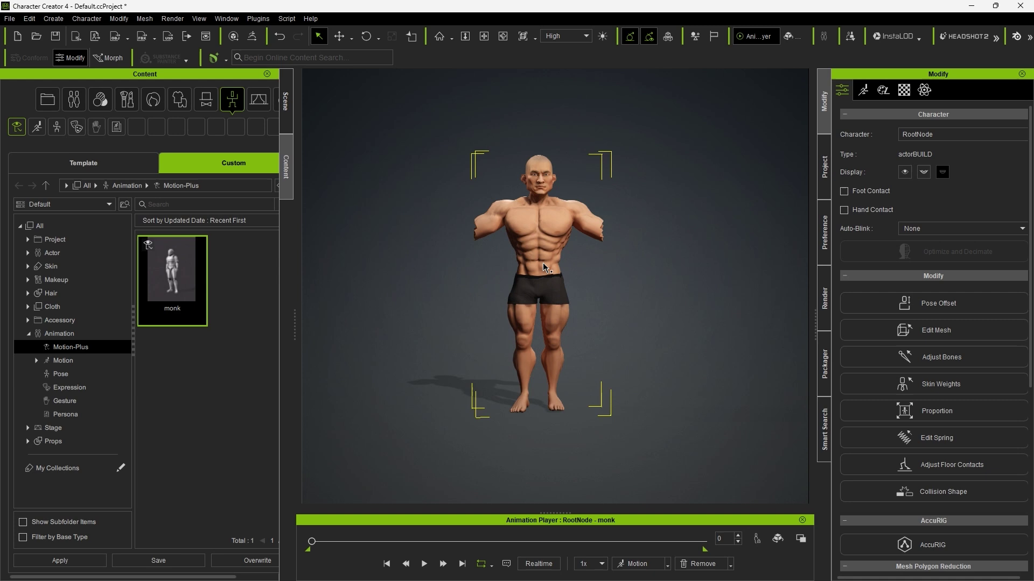
# Set the Export Character to Blender preset to Selected Models with Motions.
pyautogui.click(258, 18)
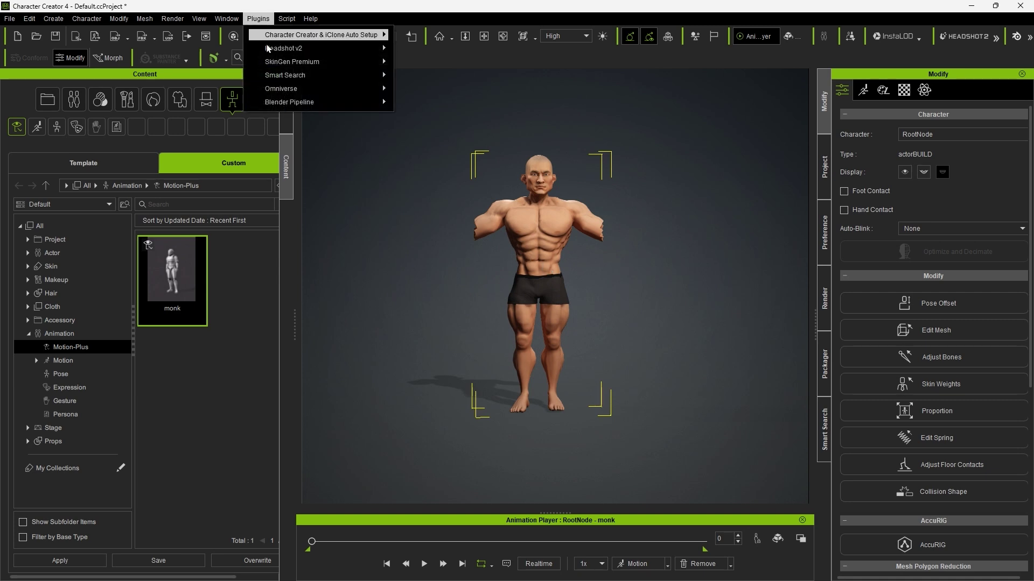
pyautogui.moveTo(276, 107)
pyautogui.click(451, 118)
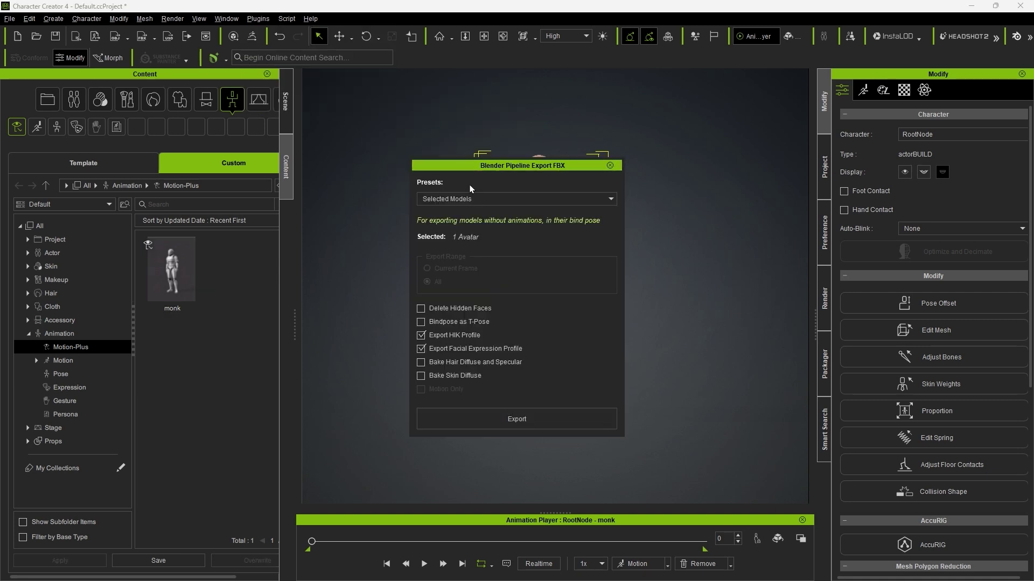
pyautogui.click(478, 199)
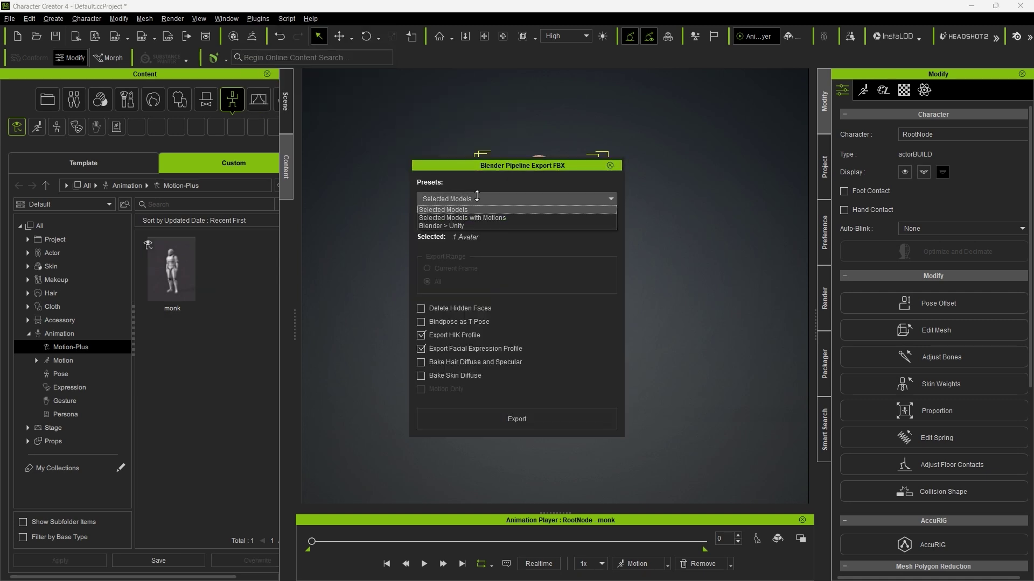
pyautogui.click(494, 220)
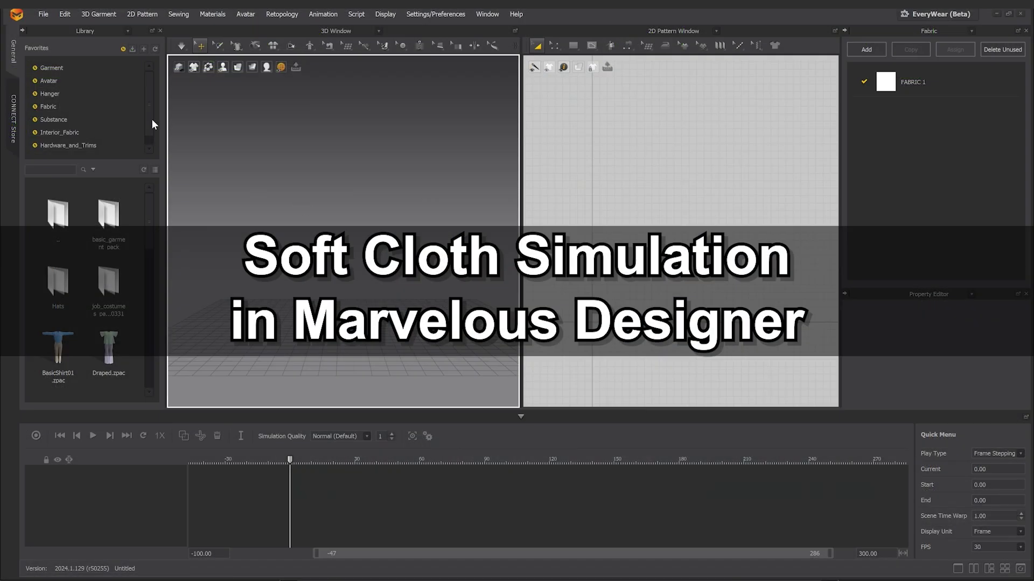
# Import Monk.fbx via File > Import > FBX, accepting the default import settings.
pyautogui.click(44, 15)
pyautogui.moveTo(60, 105)
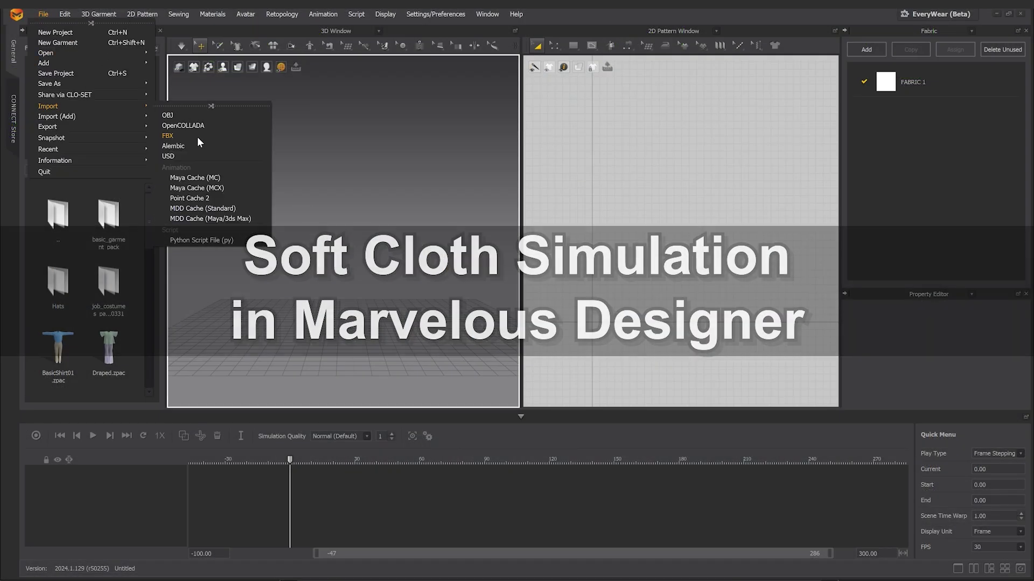
pyautogui.click(197, 136)
pyautogui.doubleClick(392, 97)
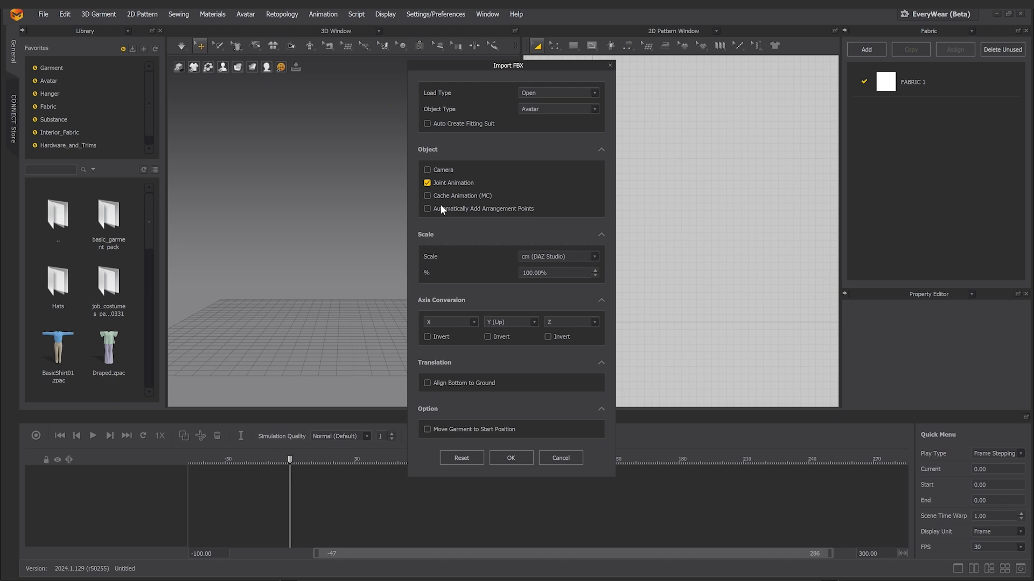
pyautogui.click(510, 458)
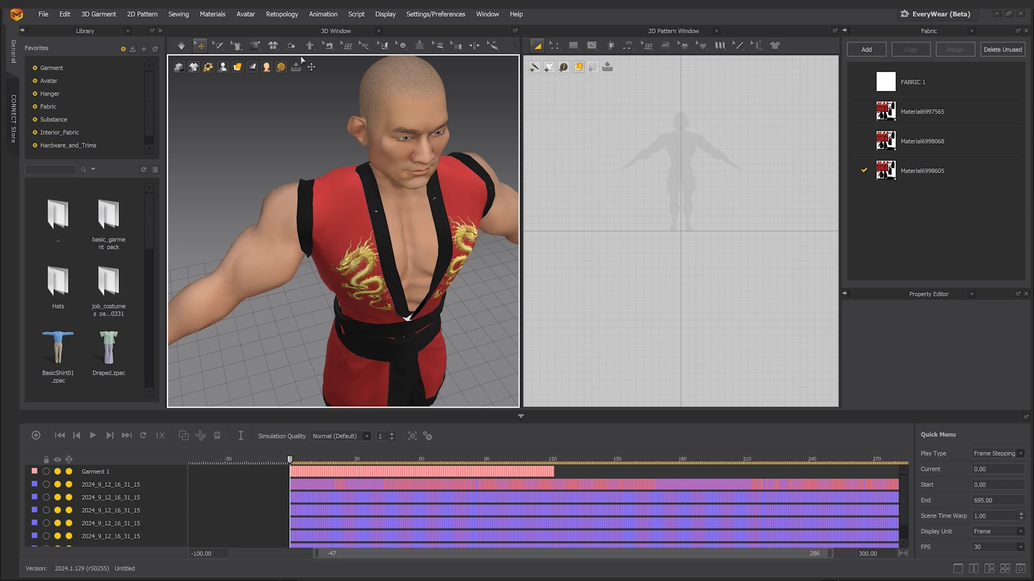
# Set the tack type to tack onto the avatar, then check the avatar from front and back.
pyautogui.click(252, 66)
pyautogui.click(274, 98)
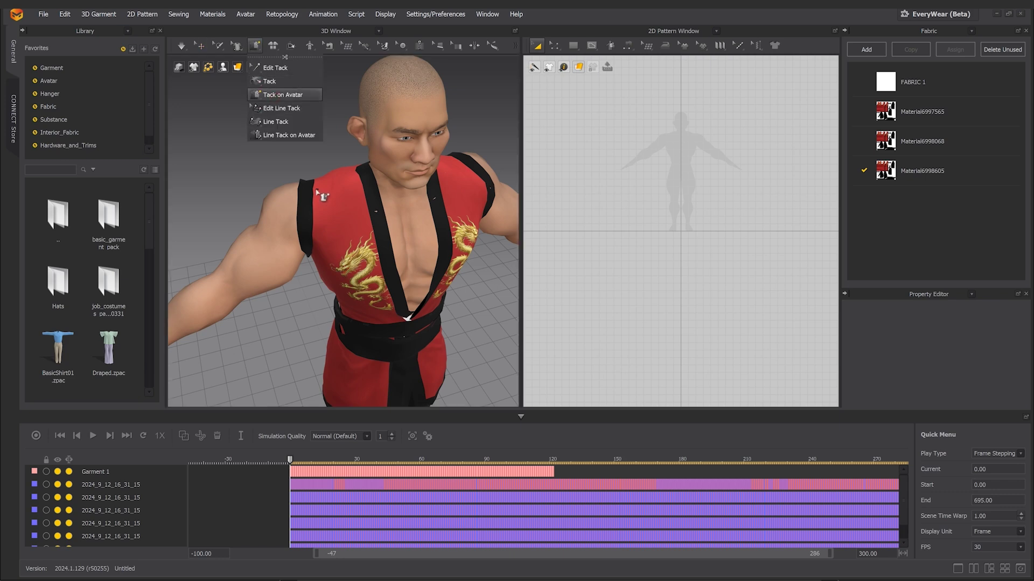
pyautogui.press('8')
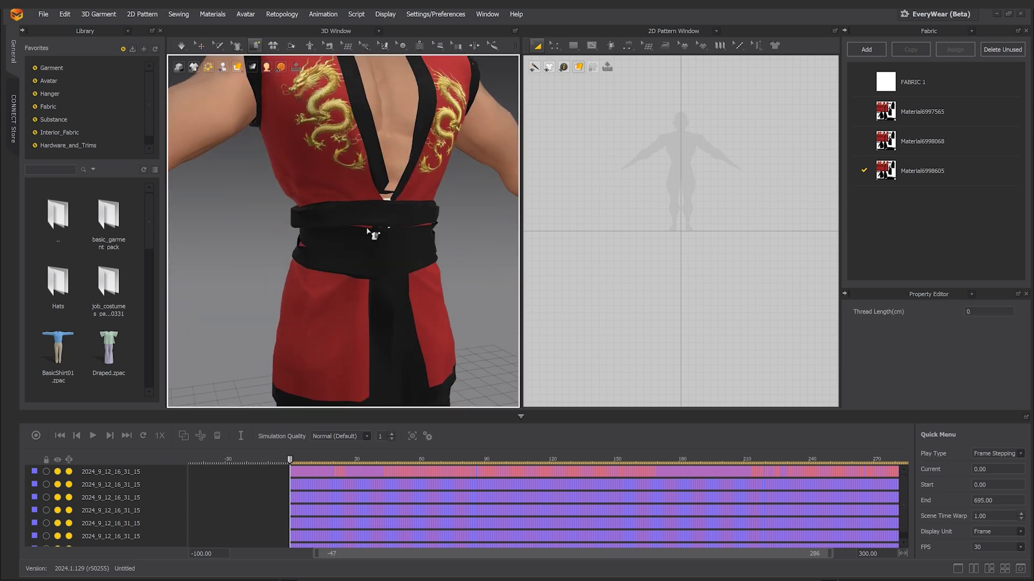
pyautogui.press('2')
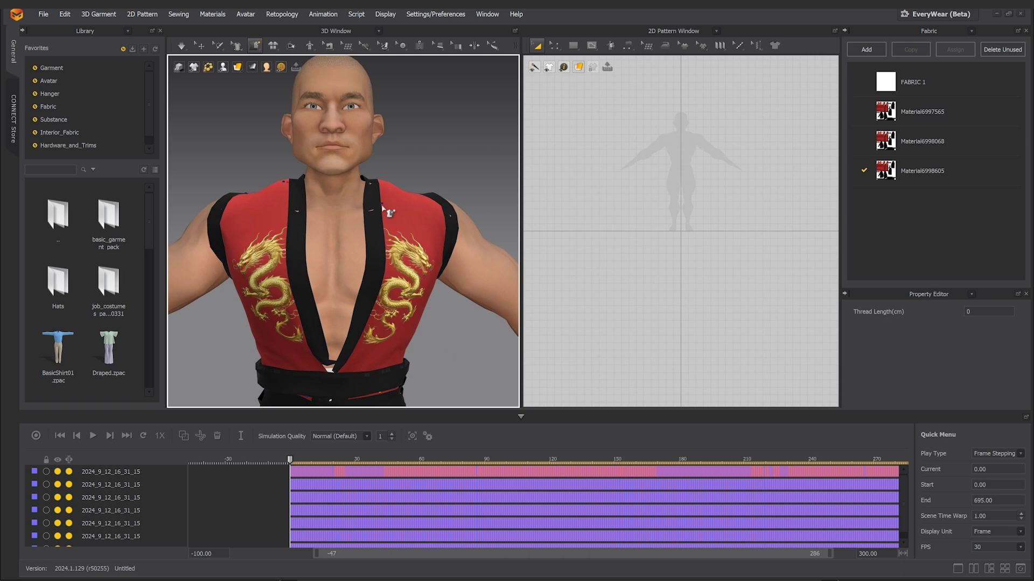
pyautogui.scroll(-3, 375, 229)
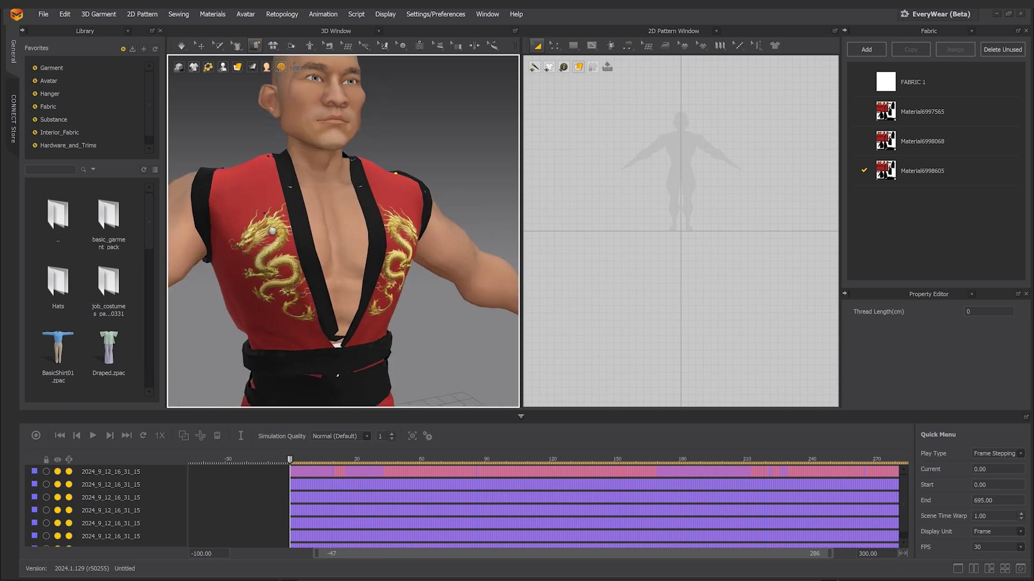
pyautogui.press('8')
pyautogui.press('2')
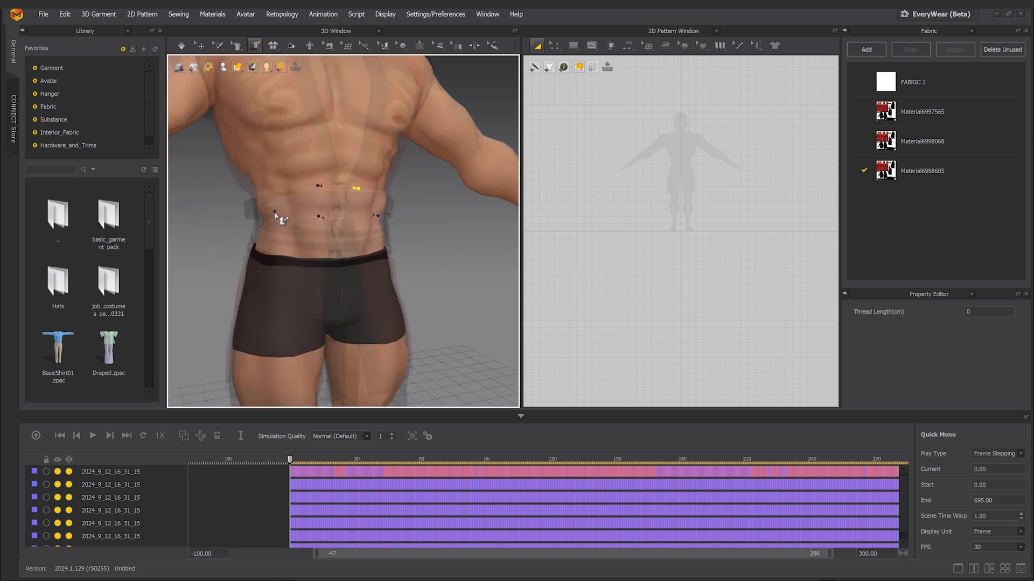
pyautogui.press('8')
pyautogui.press('2')
pyautogui.press('8')
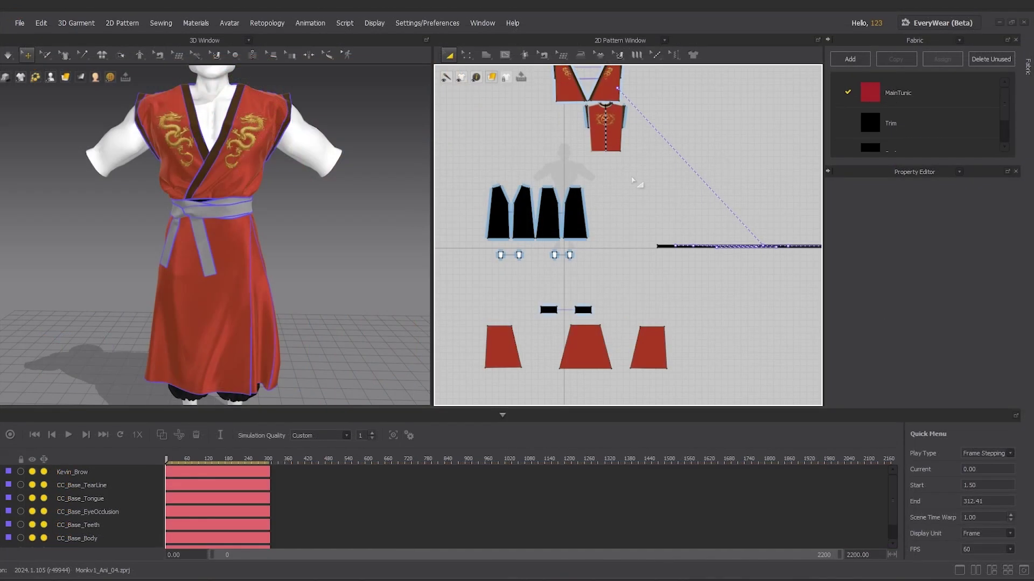
# Put the three upper tunic pieces on layer 2, after checking the black trim pieces' layer.
pyautogui.moveTo(633, 177); pyautogui.dragTo(468, 247)
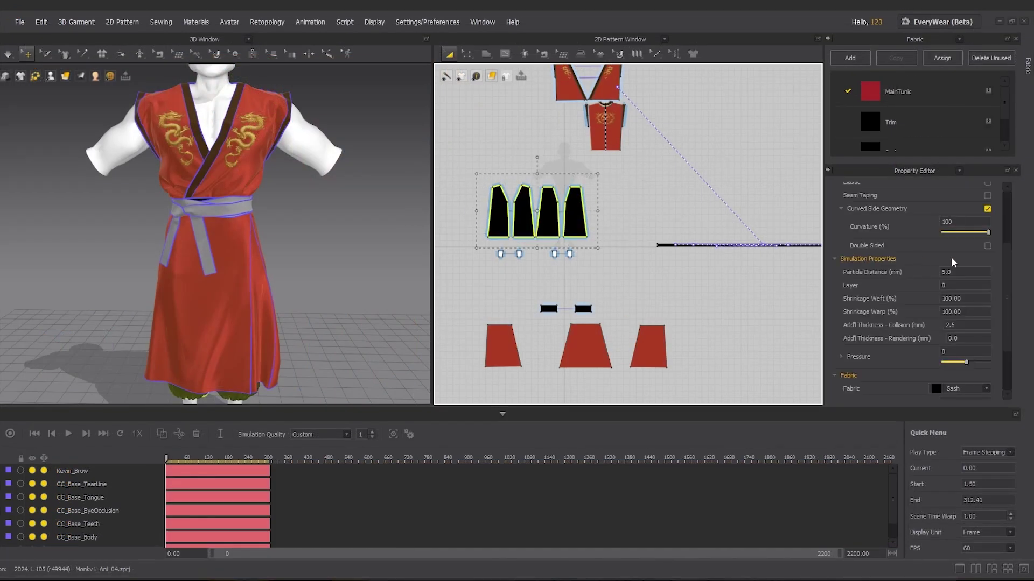
pyautogui.click(972, 287)
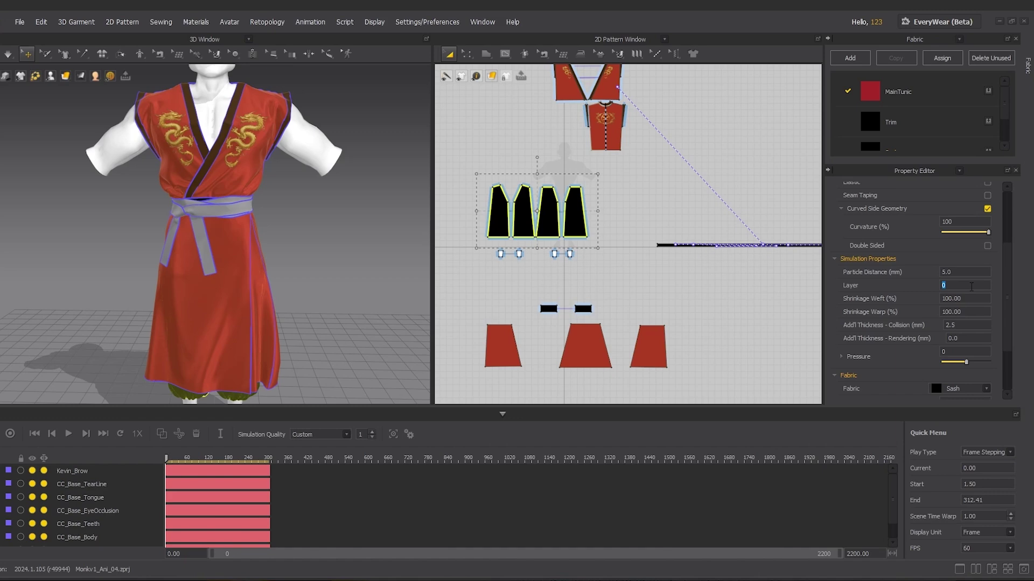
pyautogui.click(670, 244)
pyautogui.scroll(4, 628, 157)
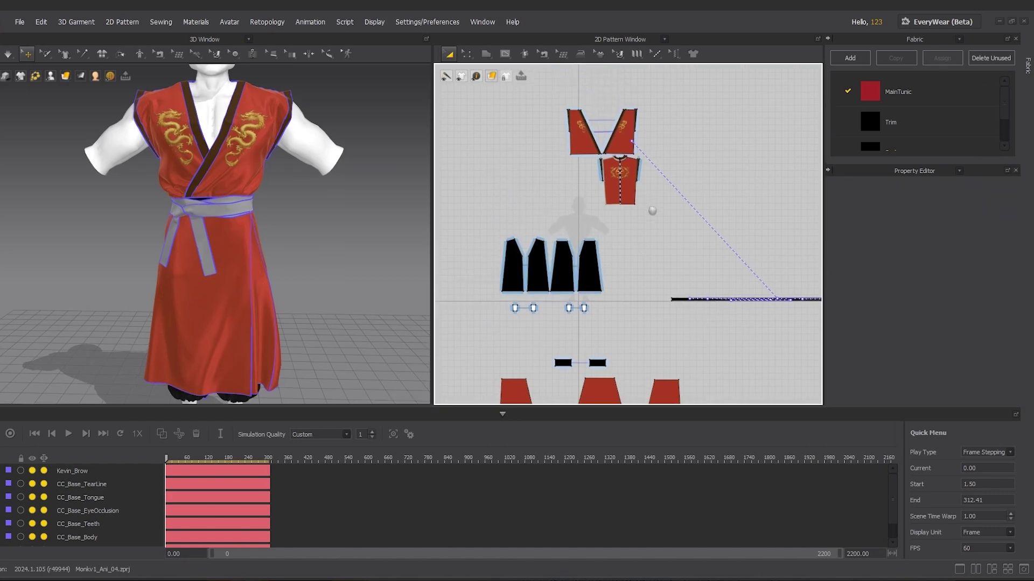
pyautogui.moveTo(669, 300); pyautogui.dragTo(555, 167)
pyautogui.click(953, 287)
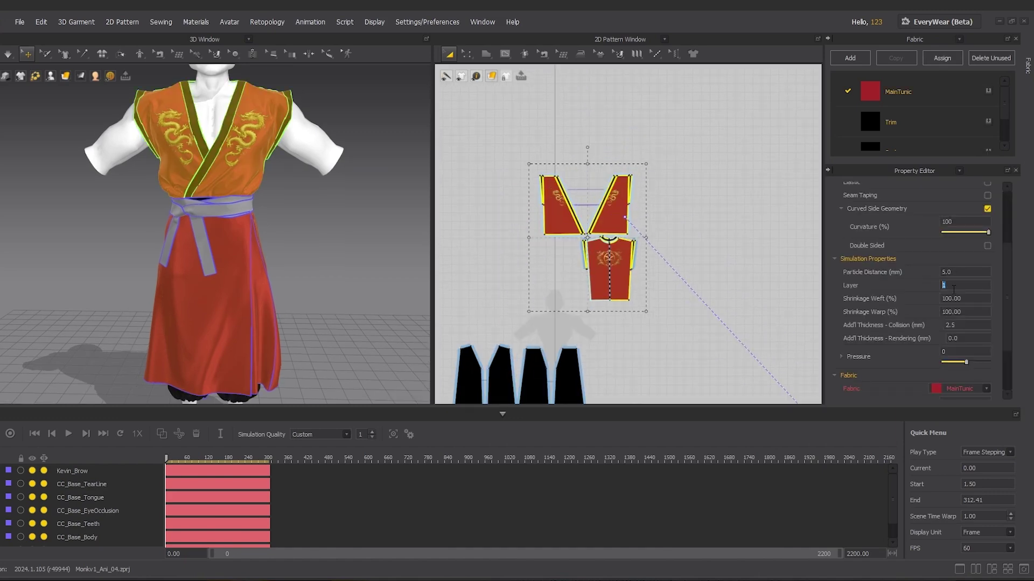
pyautogui.write('2')
pyautogui.press('Return')
# Assign the skirt pieces and waist bands to layer 2 and raise the belt to layer 4.
pyautogui.scroll(-2, 628, 232)
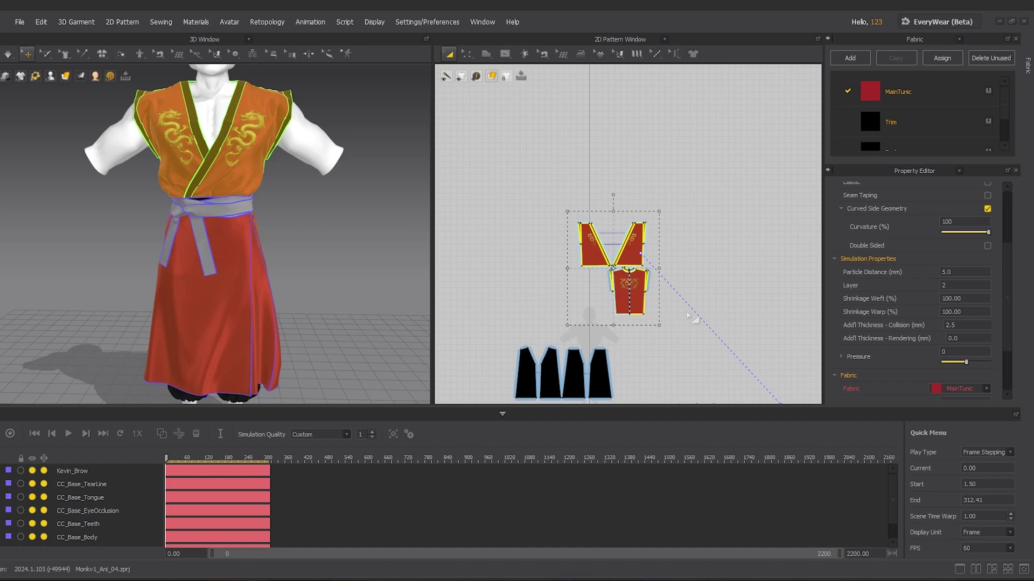
pyautogui.moveTo(716, 398); pyautogui.dragTo(716, 178, button='right')
pyautogui.click(718, 335)
pyautogui.moveTo(719, 335); pyautogui.dragTo(490, 218)
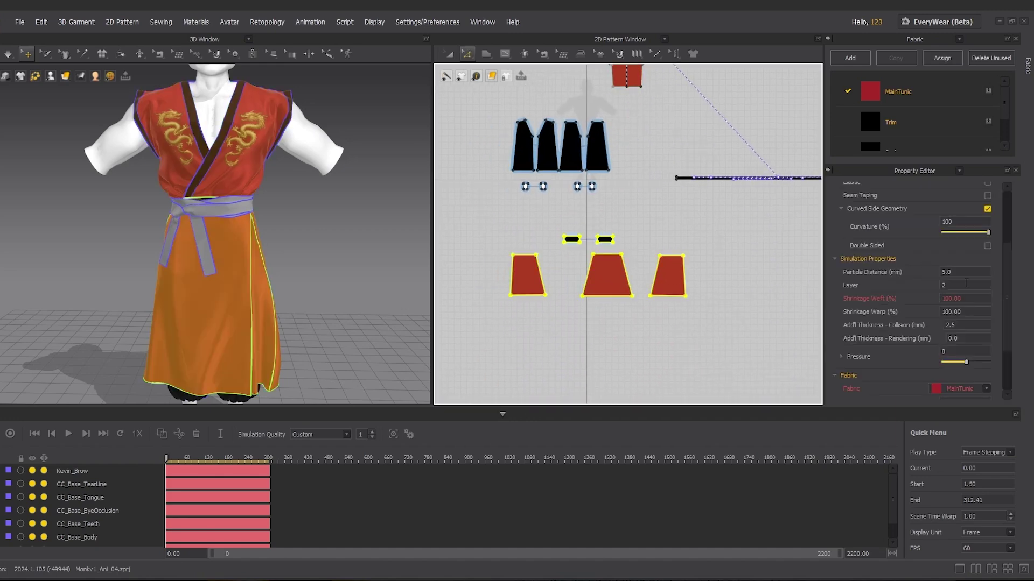
pyautogui.click(967, 284)
pyautogui.click(222, 207)
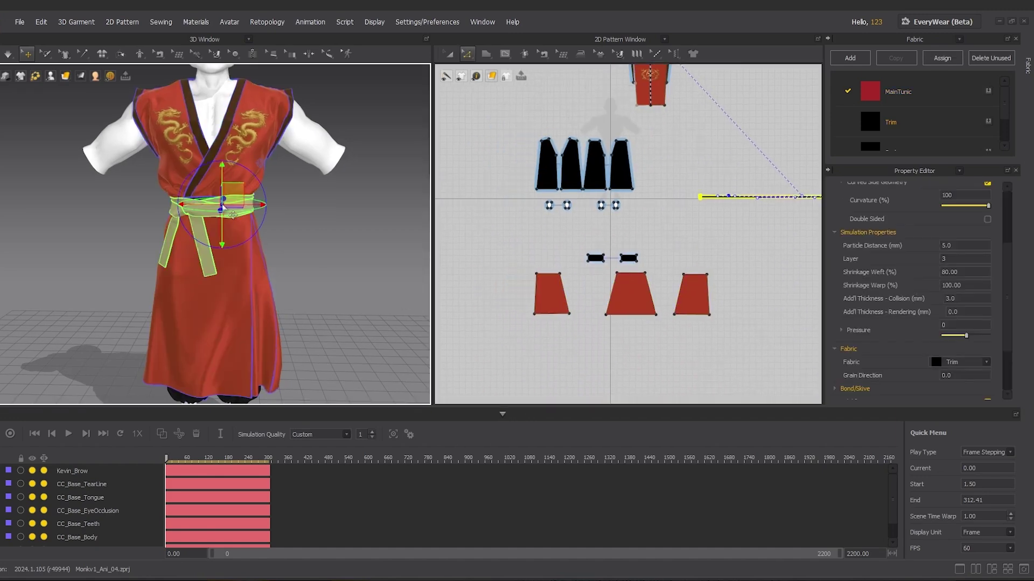
pyautogui.click(956, 258)
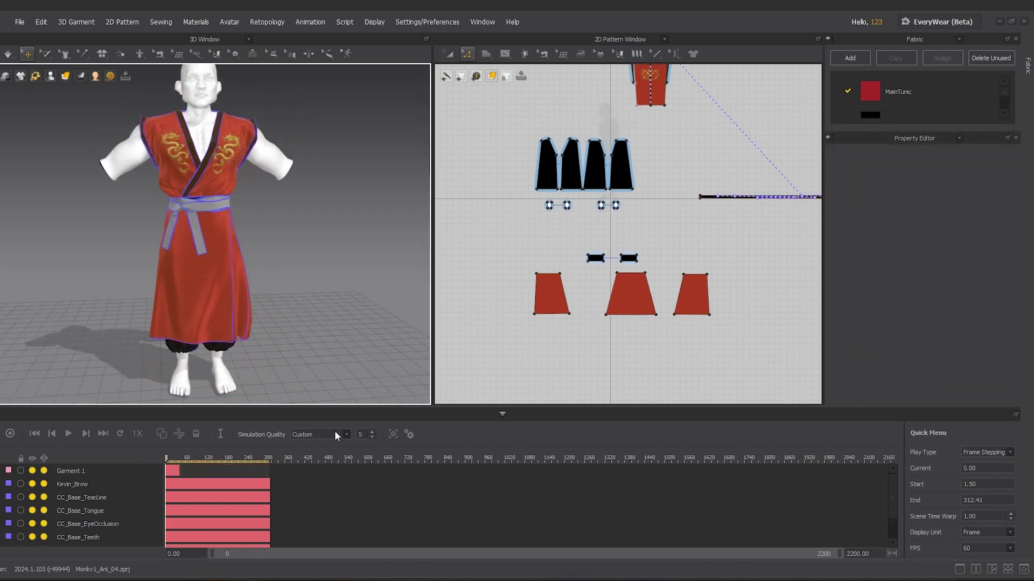
# Keep Custom simulation quality and change its value from 5 to 3.
pyautogui.click(335, 433)
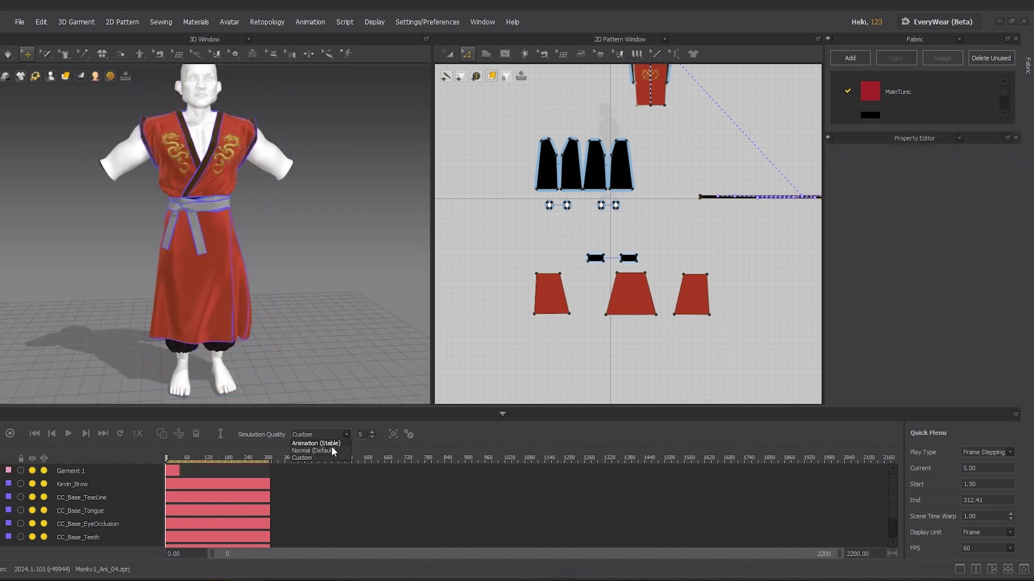
pyautogui.click(323, 458)
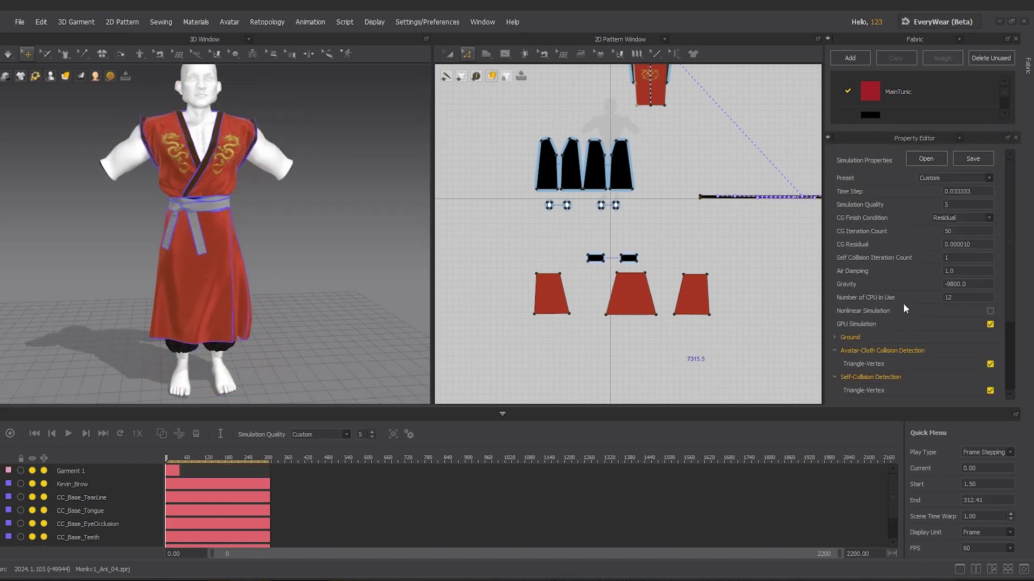
pyautogui.click(962, 204)
pyautogui.write('3')
pyautogui.press('Return')
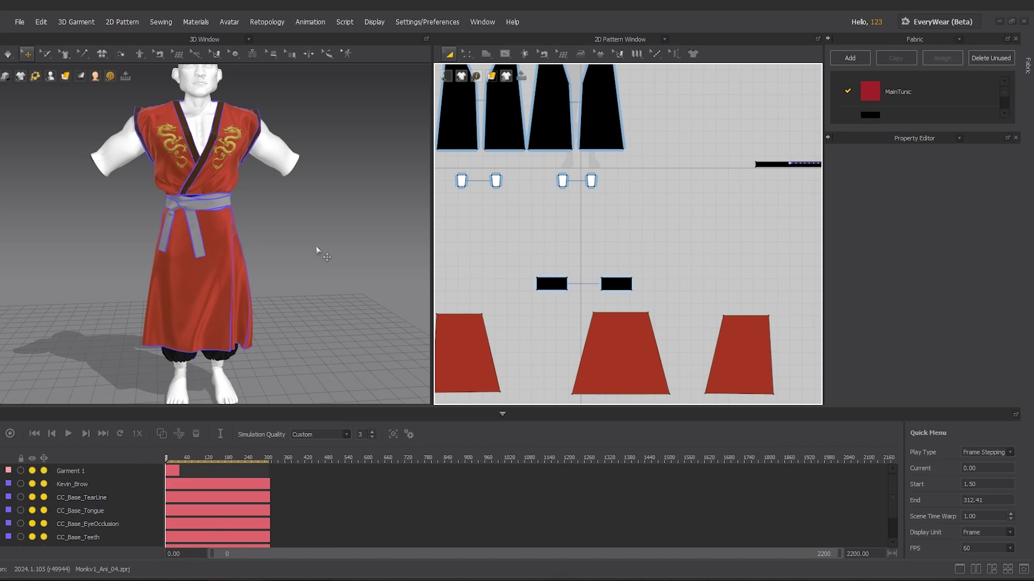
# Record the tunic simulation over the monk animation and play the recording back.
pyautogui.click(10, 434)
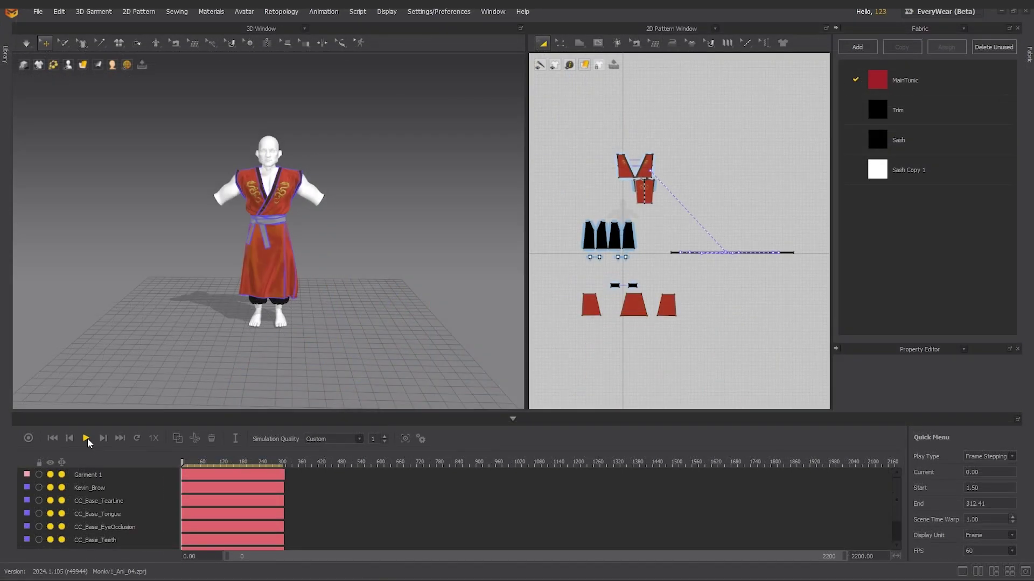
pyautogui.click(87, 438)
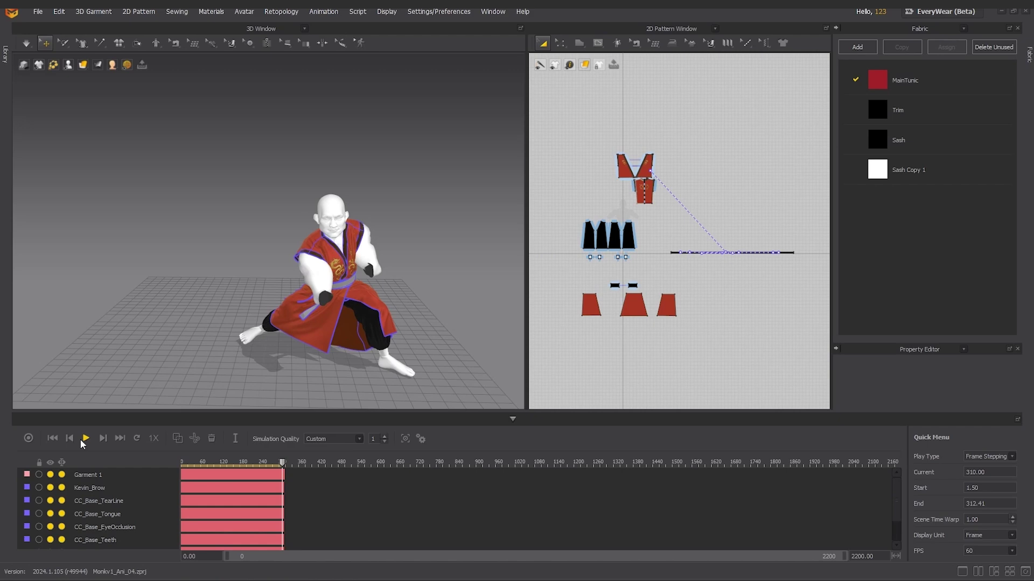
pyautogui.click(393, 258)
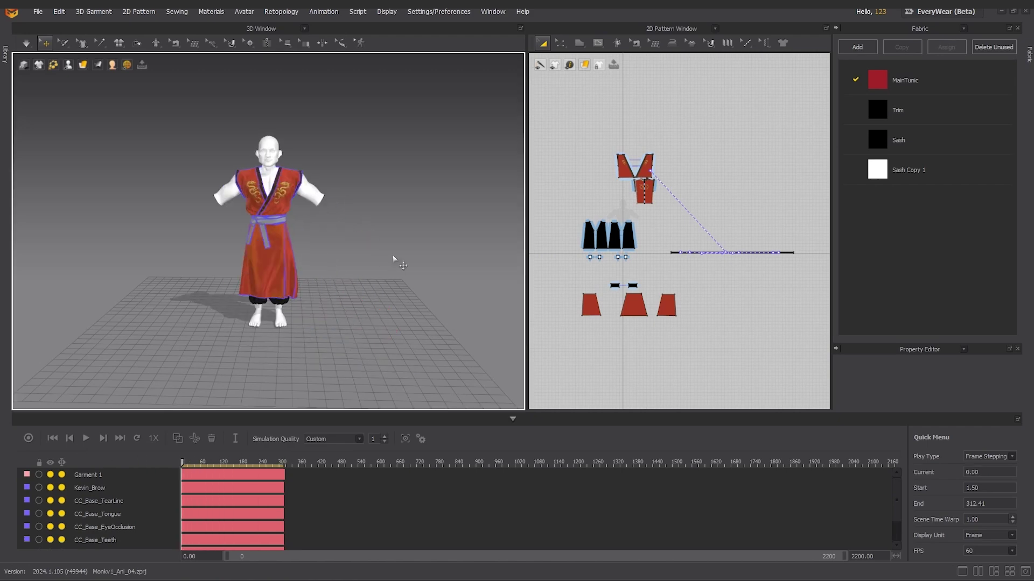
# Select all patterns and export them as Alembic at cm (DAZ Studio) scale.
pyautogui.hotkey('ctrl', 'a')
pyautogui.click(37, 12)
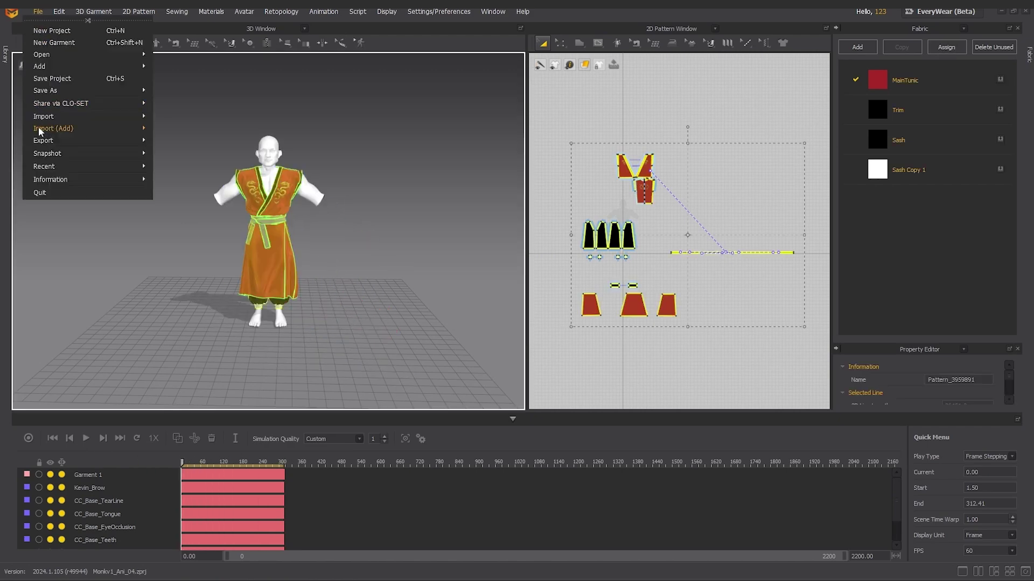
pyautogui.moveTo(43, 139)
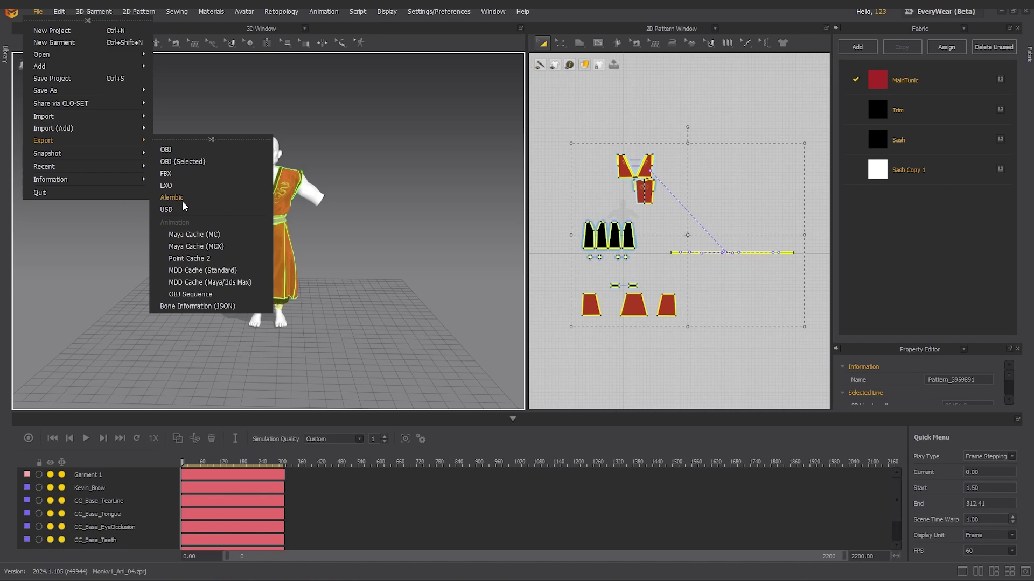
pyautogui.click(172, 198)
pyautogui.scroll(-5, 623, 277)
pyautogui.scroll(-3, 615, 324)
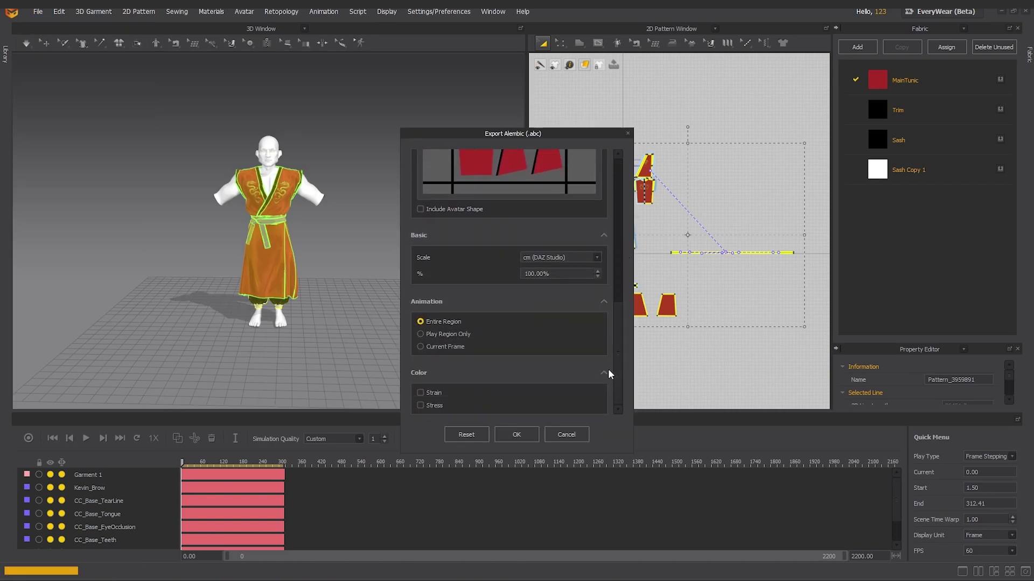
pyautogui.click(596, 257)
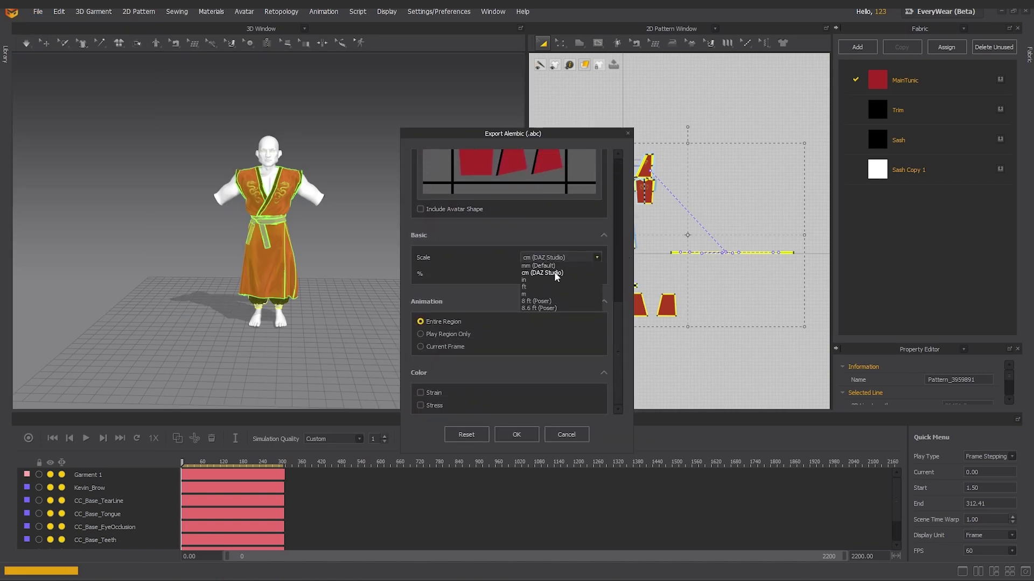
pyautogui.click(554, 273)
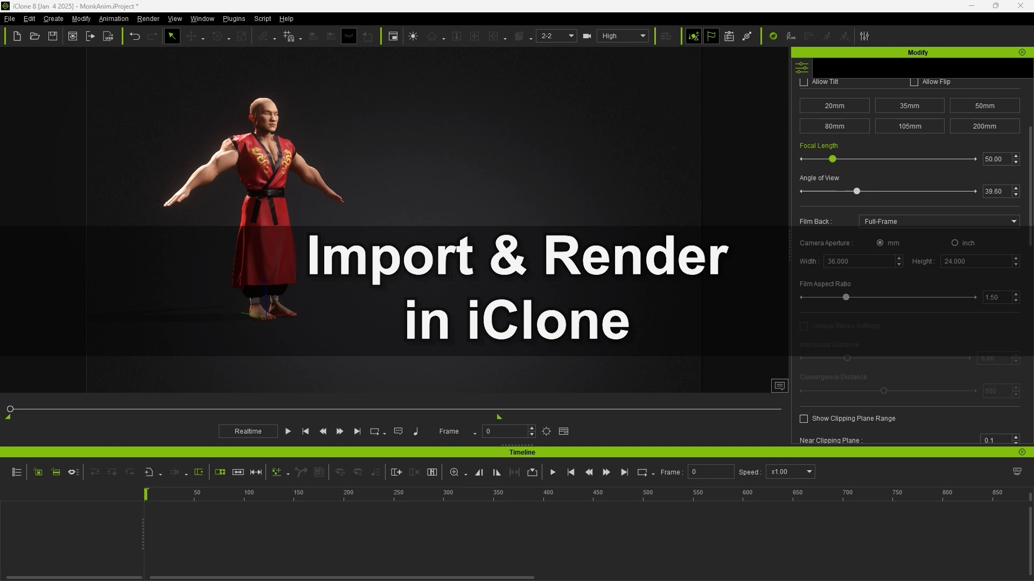
# Add the exported file to the scene, play the punches to frame 276, rewind, and select monk_simulation.
pyautogui.moveTo(0, 237); pyautogui.dragTo(220, 163)
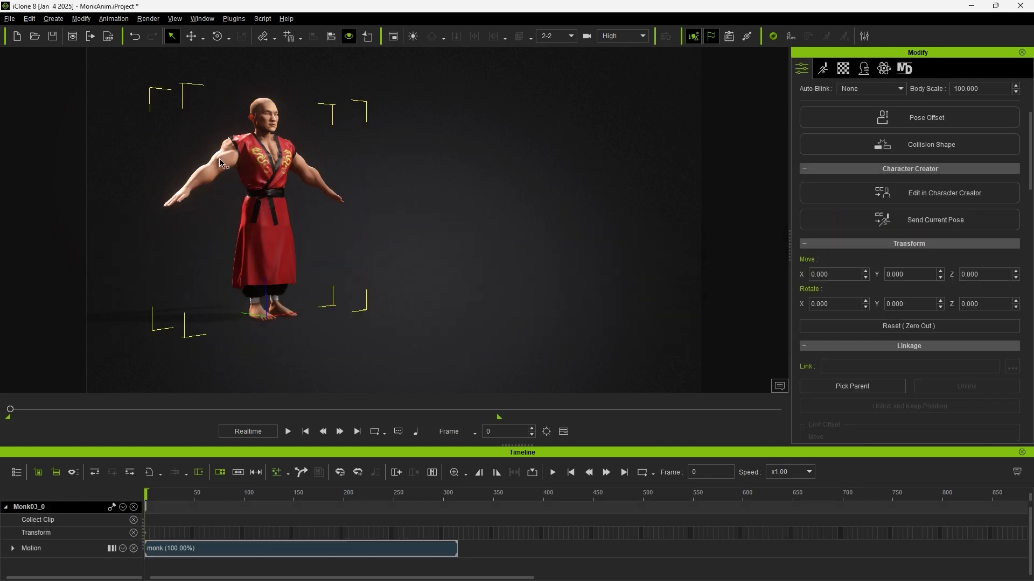
pyautogui.click(287, 432)
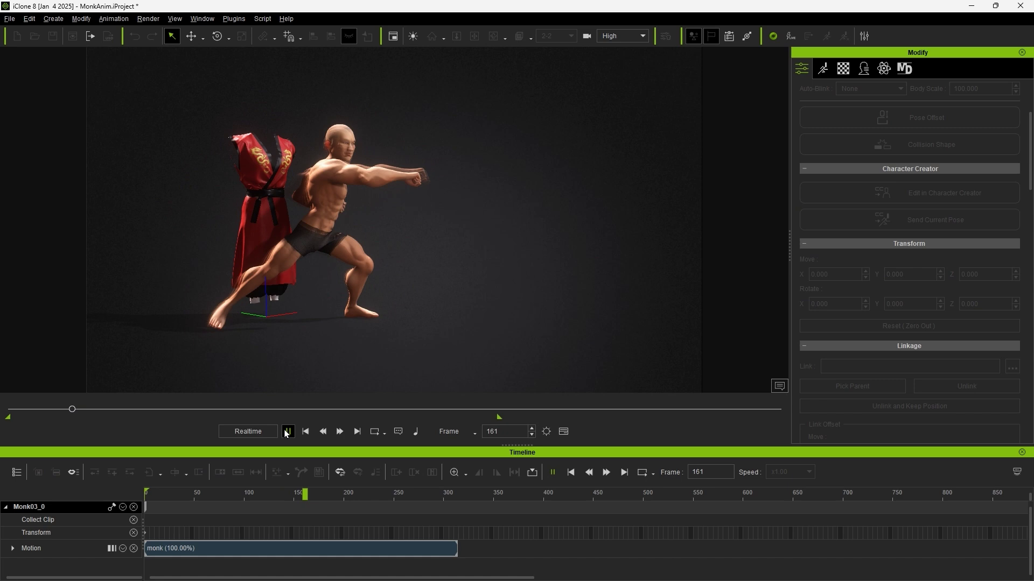
pyautogui.click(287, 432)
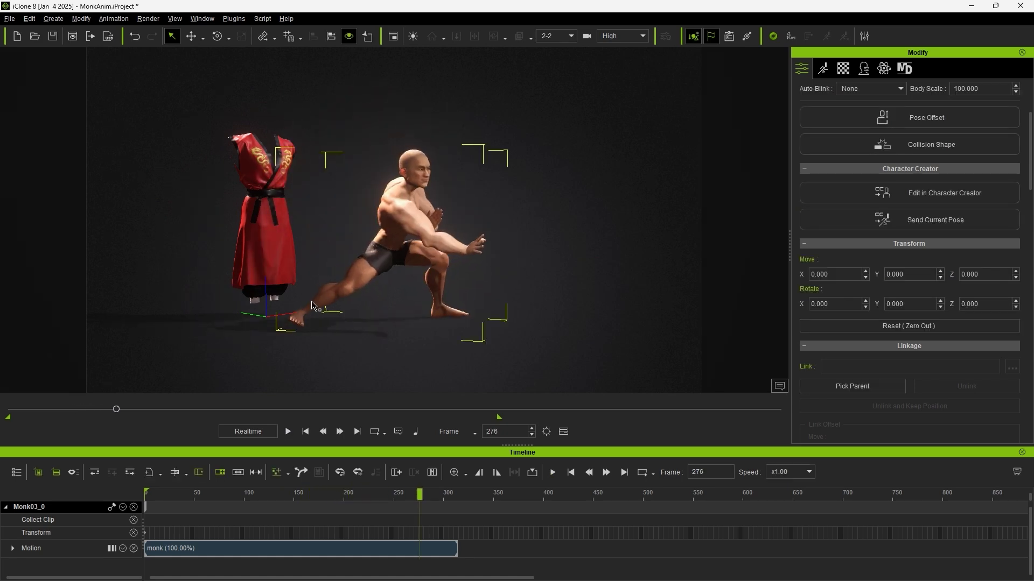
pyautogui.click(306, 432)
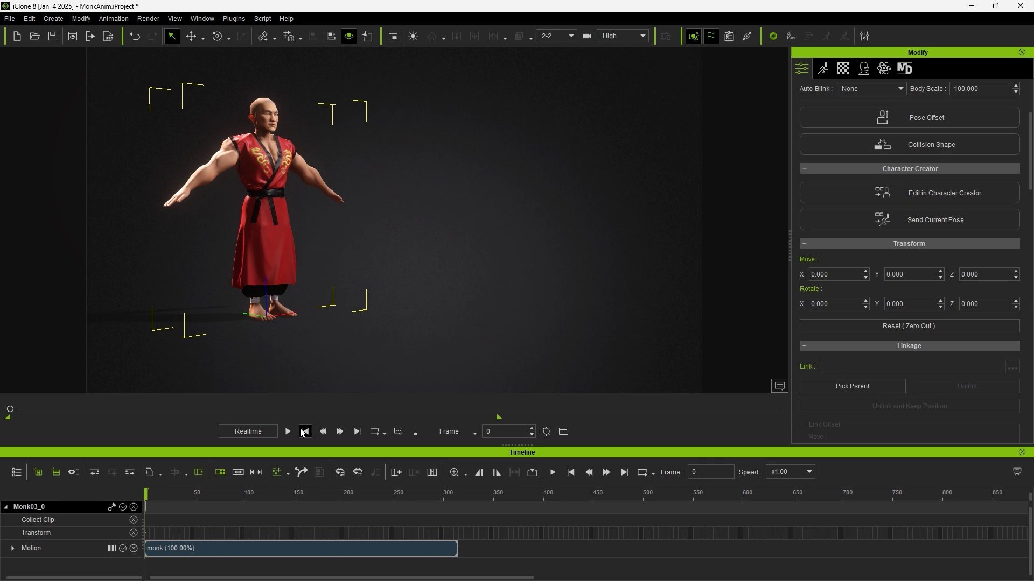
pyautogui.click(275, 276)
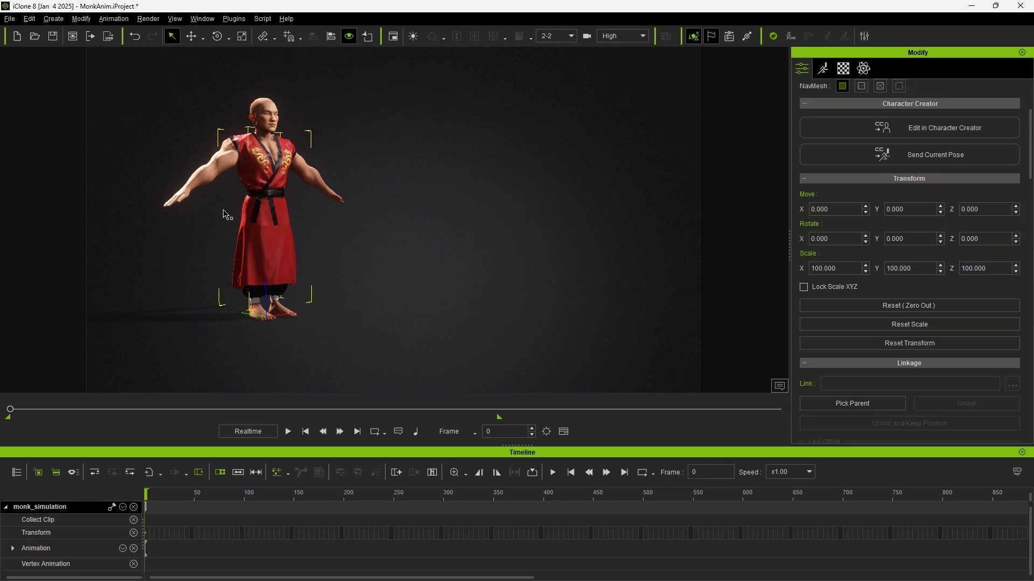
# Import monk_simulation.abc with the Alembic settings Y axis and scale 1.00.
pyautogui.click(10, 19)
pyautogui.moveTo(48, 96)
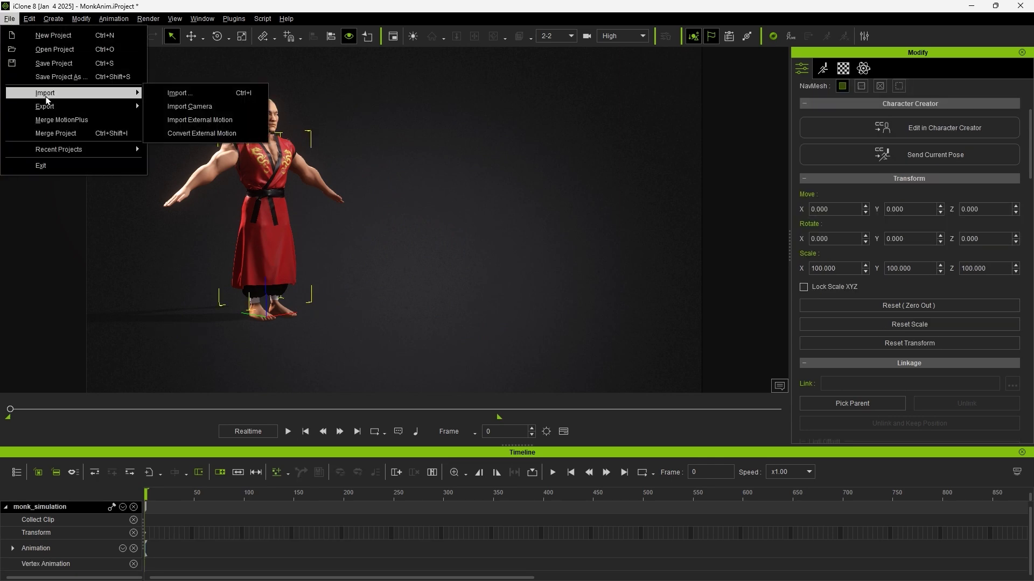
pyautogui.click(185, 92)
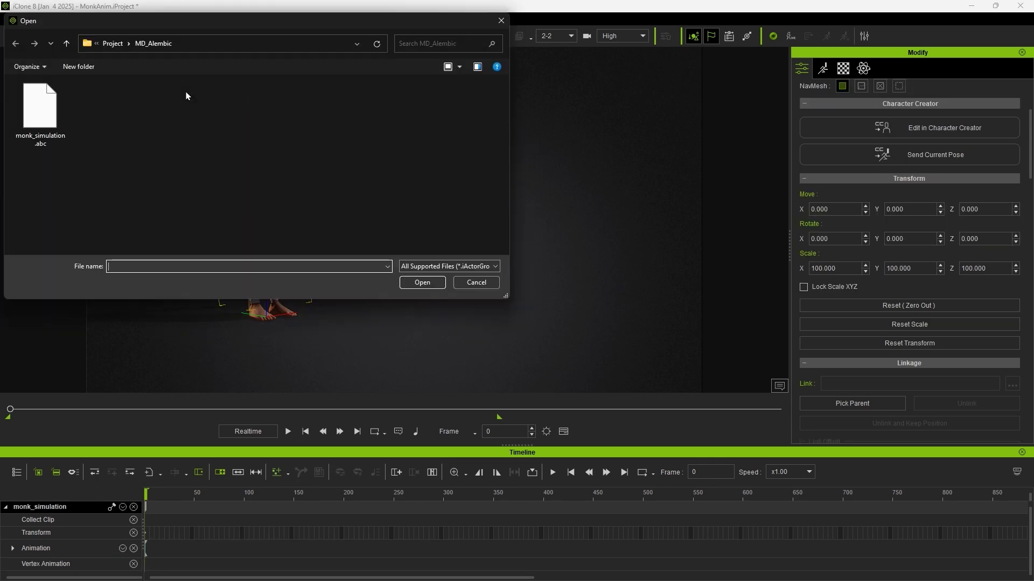
pyautogui.doubleClick(38, 141)
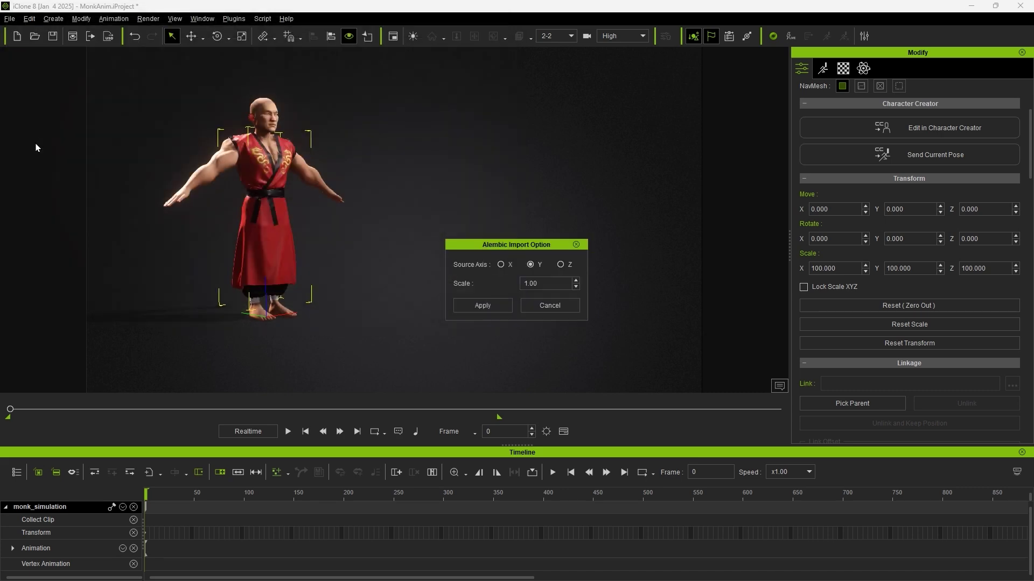
pyautogui.click(482, 305)
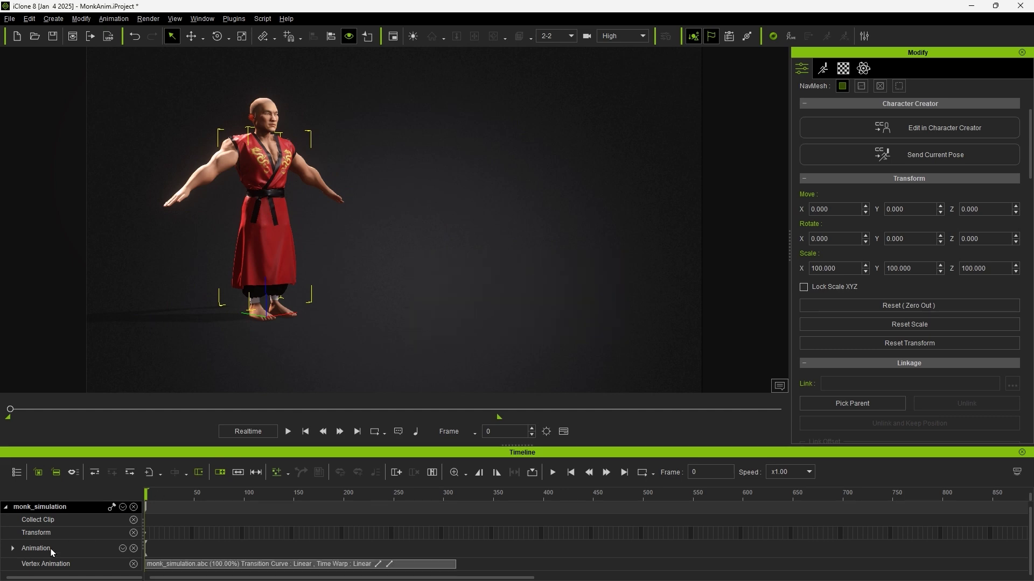
# Select the Vertex Animation track and play the cloth animation, pausing at frame 342.
pyautogui.click(18, 566)
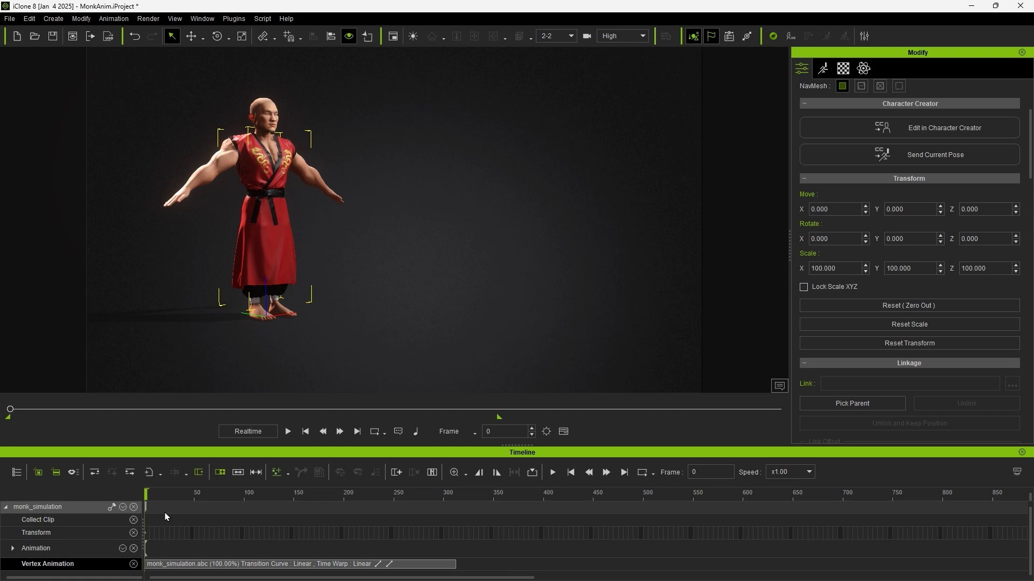
pyautogui.click(288, 432)
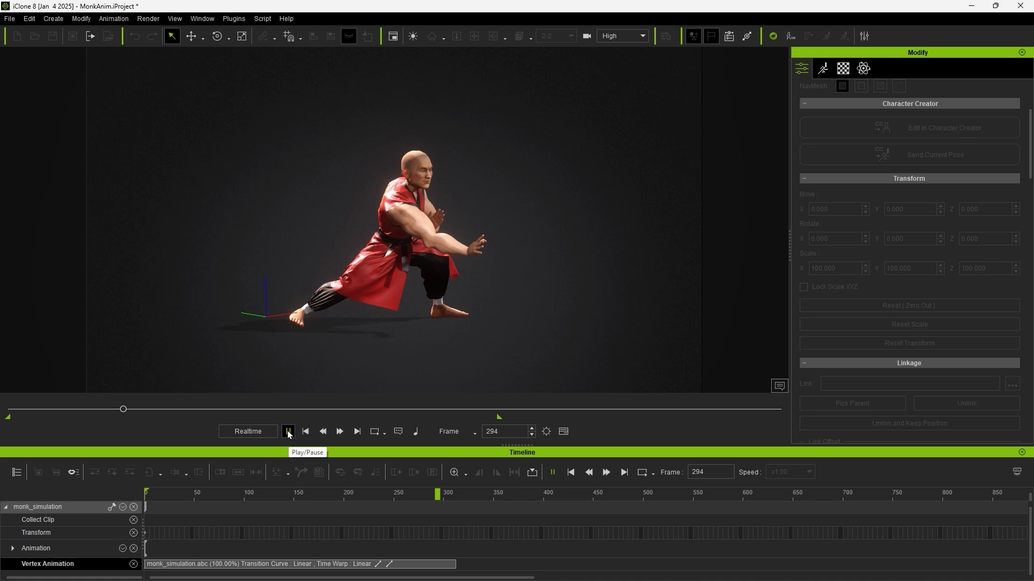
pyautogui.click(288, 432)
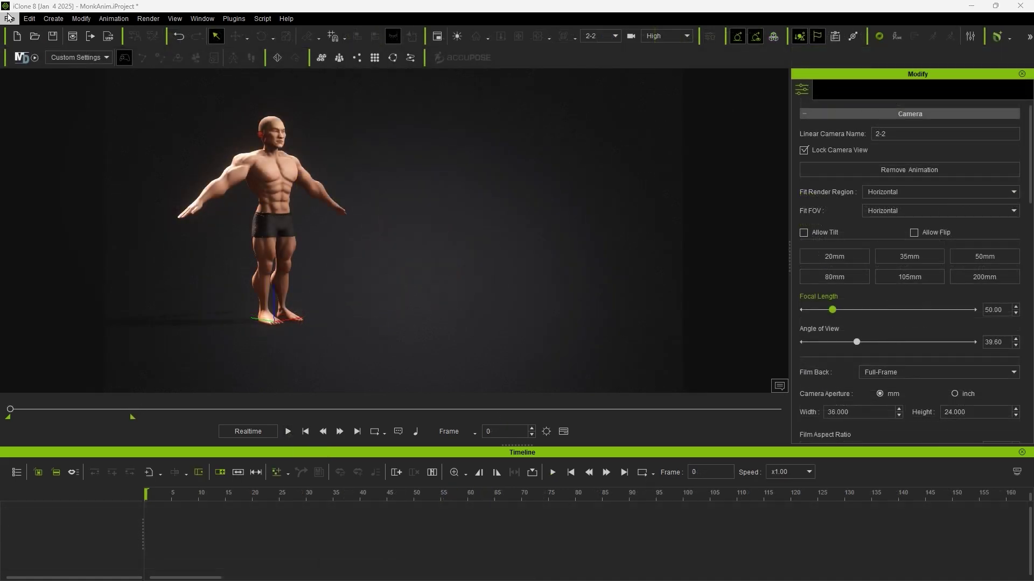
# Import monk_simulation.abc onto the T-posed monk with the default Alembic settings.
pyautogui.click(10, 18)
pyautogui.moveTo(129, 94)
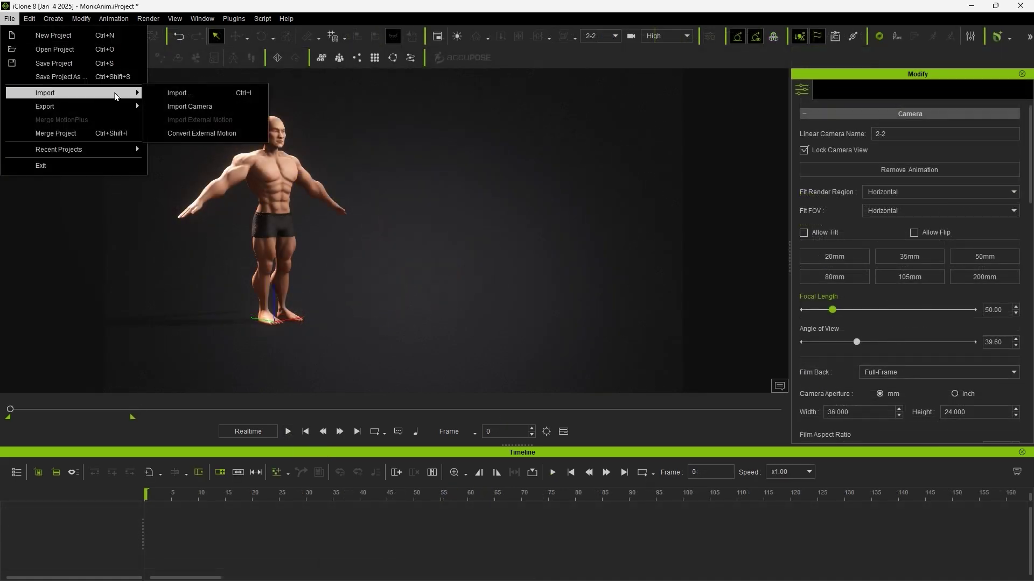
pyautogui.click(199, 106)
pyautogui.doubleClick(45, 115)
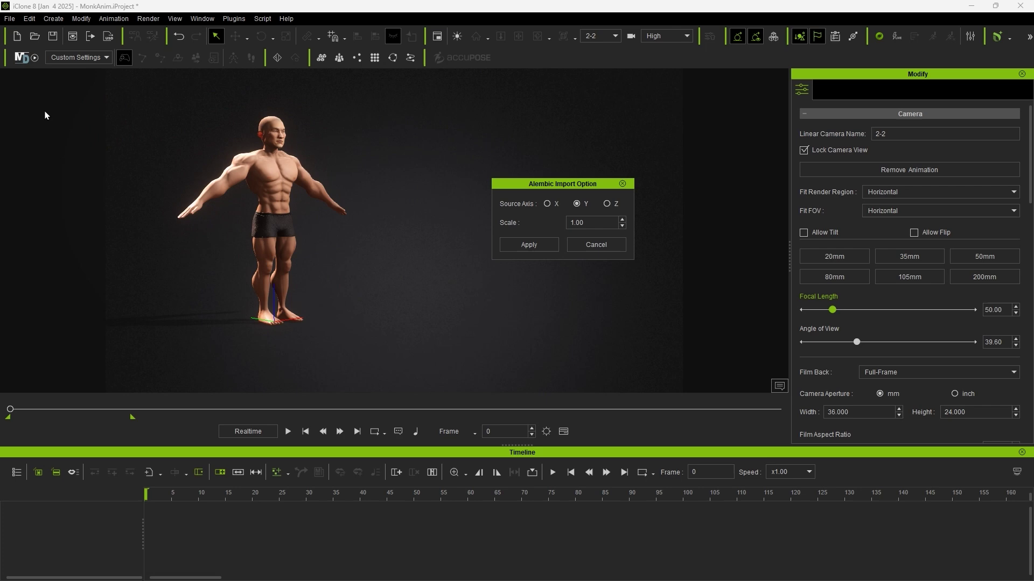
pyautogui.click(530, 245)
# Select the robe and show its Vertex Animation track holding the monk_simulation.abc clip.
pyautogui.click(298, 262)
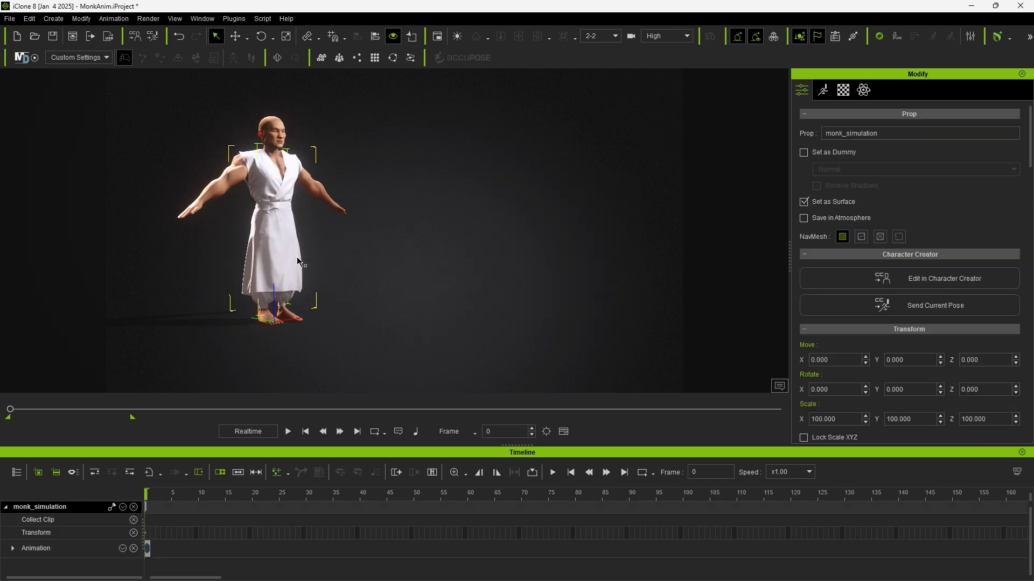
pyautogui.click(123, 507)
pyautogui.click(130, 494)
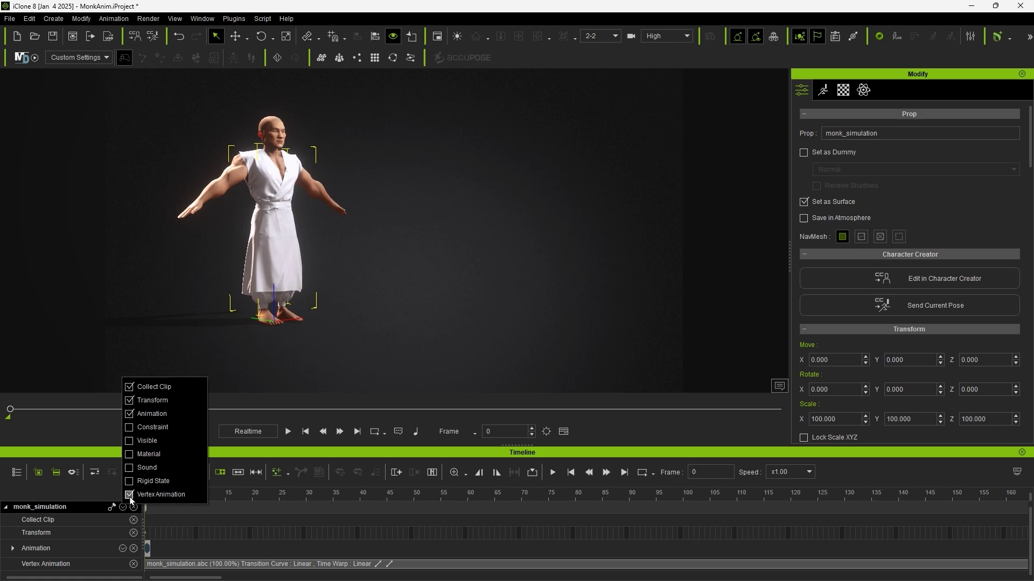
pyautogui.click(30, 566)
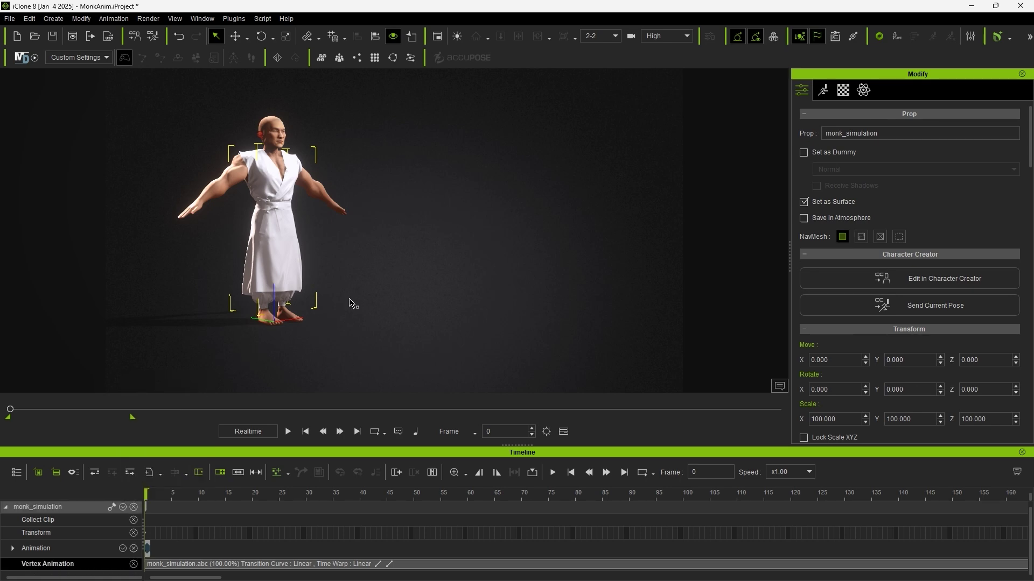
# Map the diffuse, normal, metallicroughness and roughness PNGs to Diffuse, Bump, Specular and Reflection, then play to check.
pyautogui.click(842, 92)
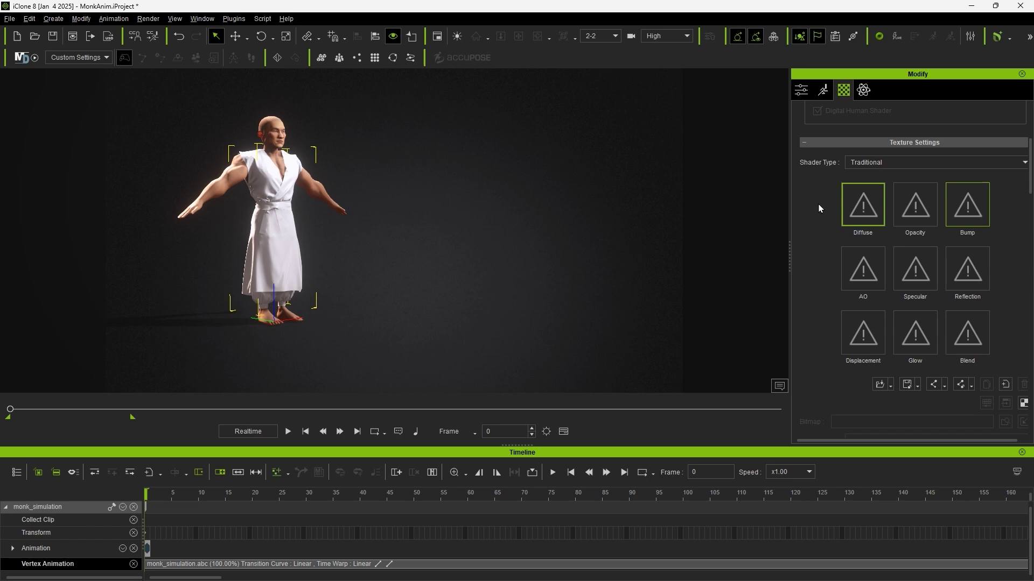
pyautogui.hotkey('alt', 'Tab')
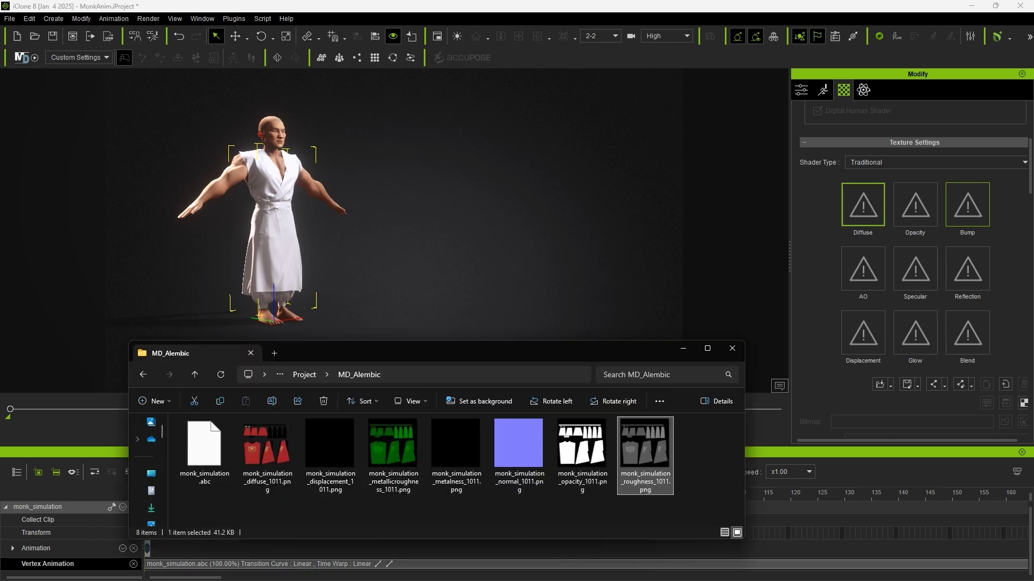
pyautogui.moveTo(268, 447); pyautogui.dragTo(862, 205)
pyautogui.moveTo(518, 447); pyautogui.dragTo(978, 213)
pyautogui.moveTo(393, 447); pyautogui.dragTo(915, 269)
pyautogui.moveTo(645, 447); pyautogui.dragTo(966, 279)
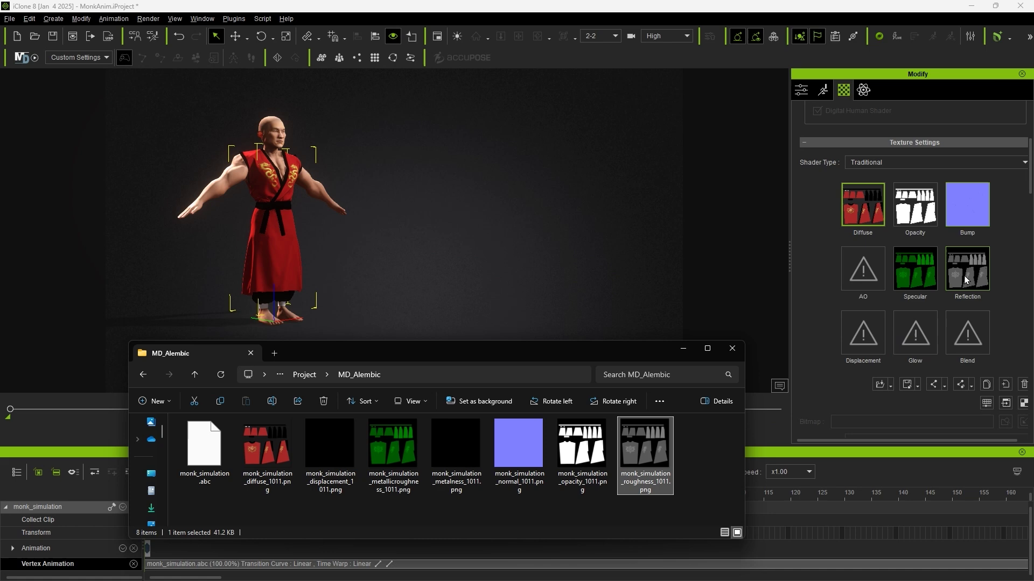
pyautogui.click(685, 353)
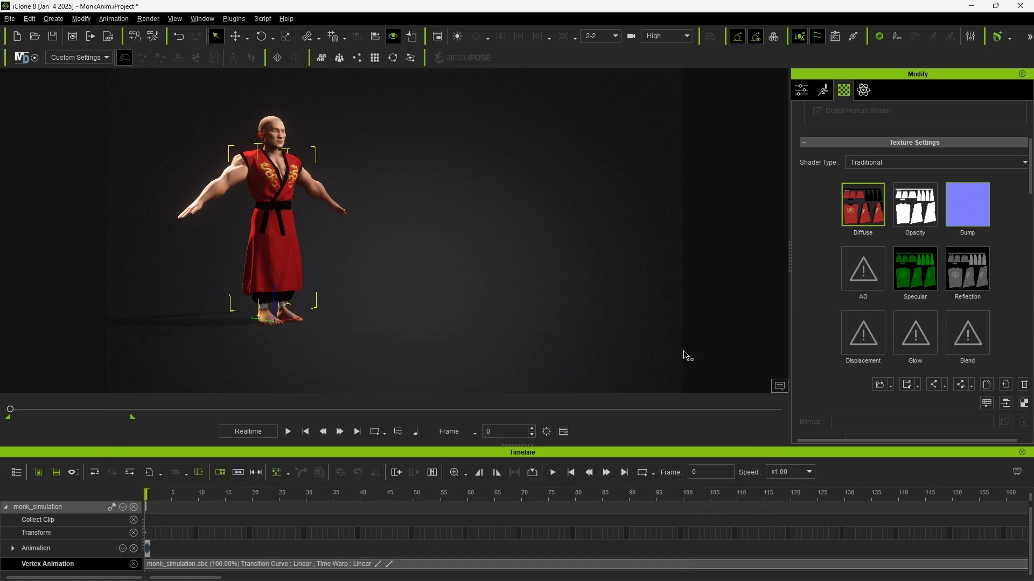
pyautogui.click(287, 431)
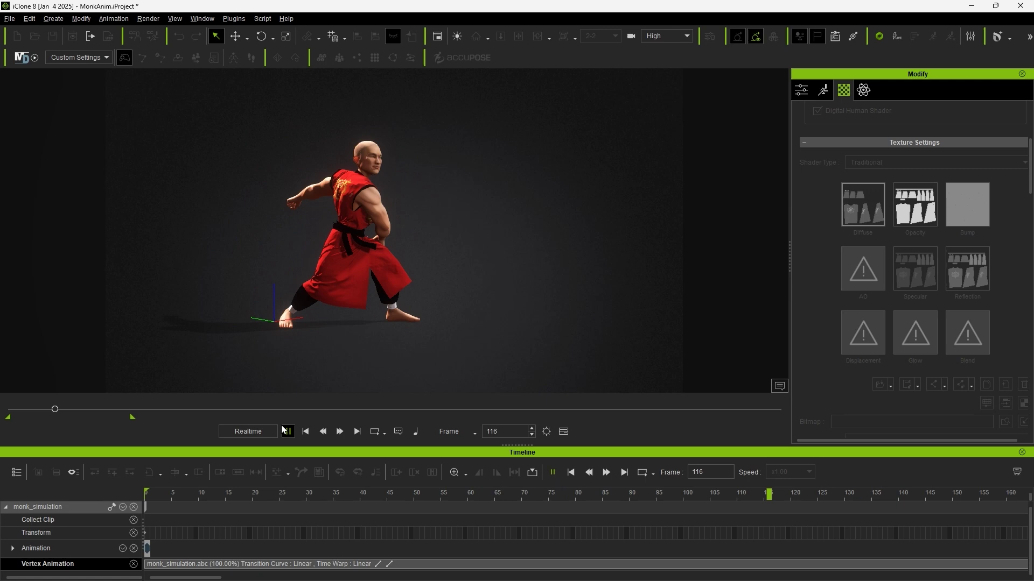